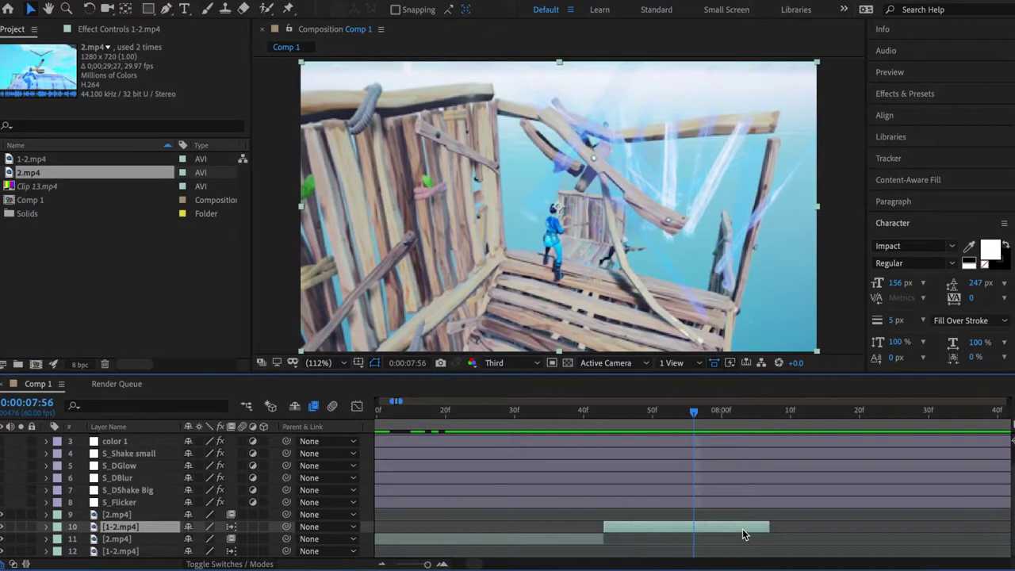
Step: Duplicate the short 1-2.mp4 clip, place the copy after the original, and time-reverse the copy
drag(743, 532, 856, 533)
drag(698, 416, 805, 480)
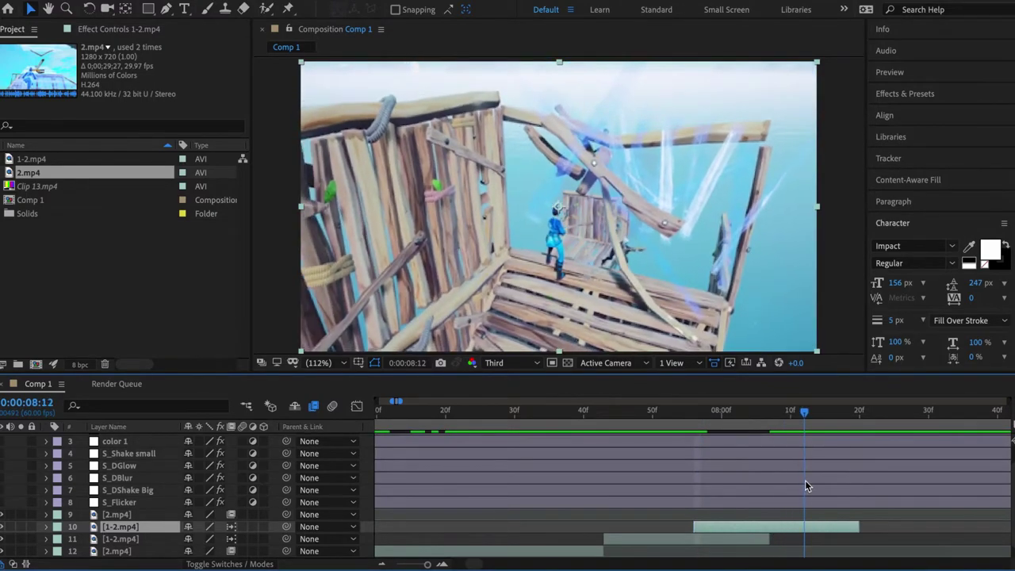
right_click(801, 531)
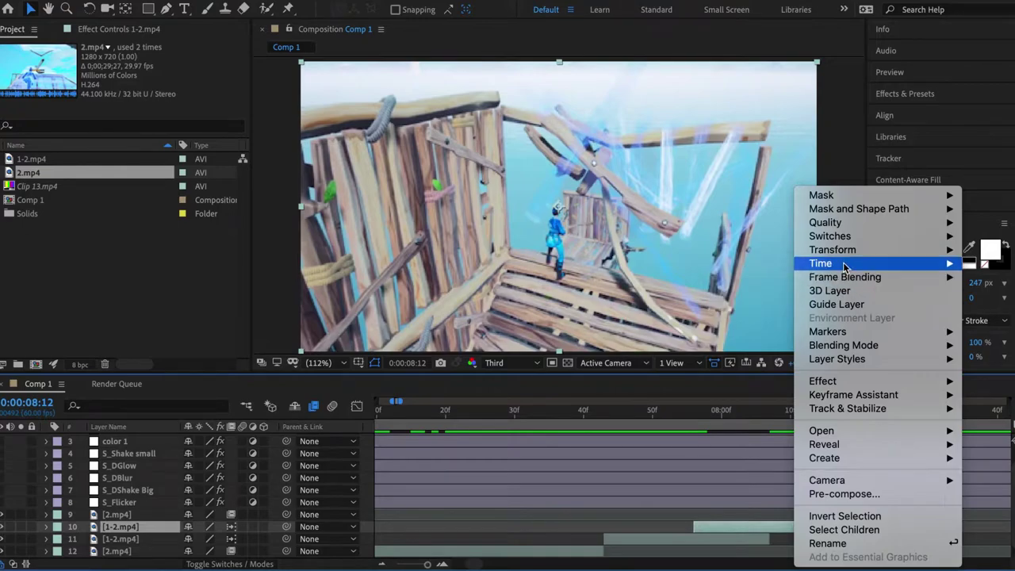
mouse_move(844, 265)
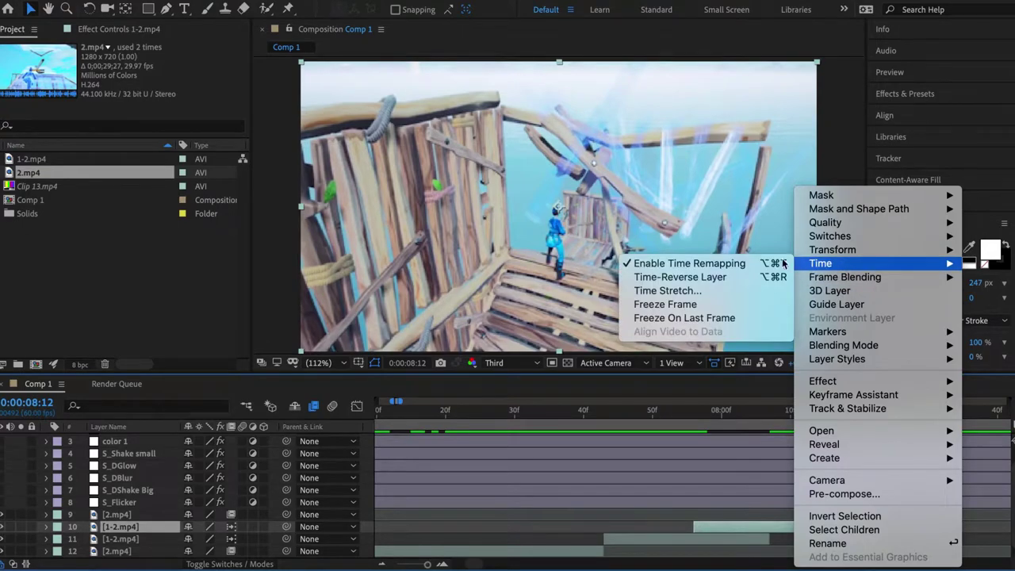
click(680, 277)
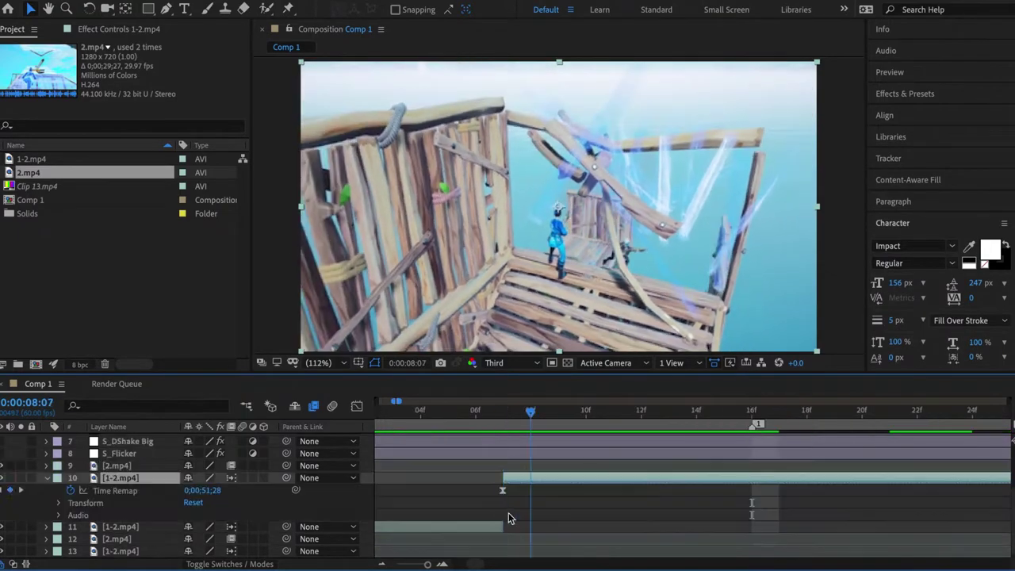
Step: Move the reversed clip's last Time Remap keyframe to the marker at 0:00:08:16
drag(508, 512, 750, 516)
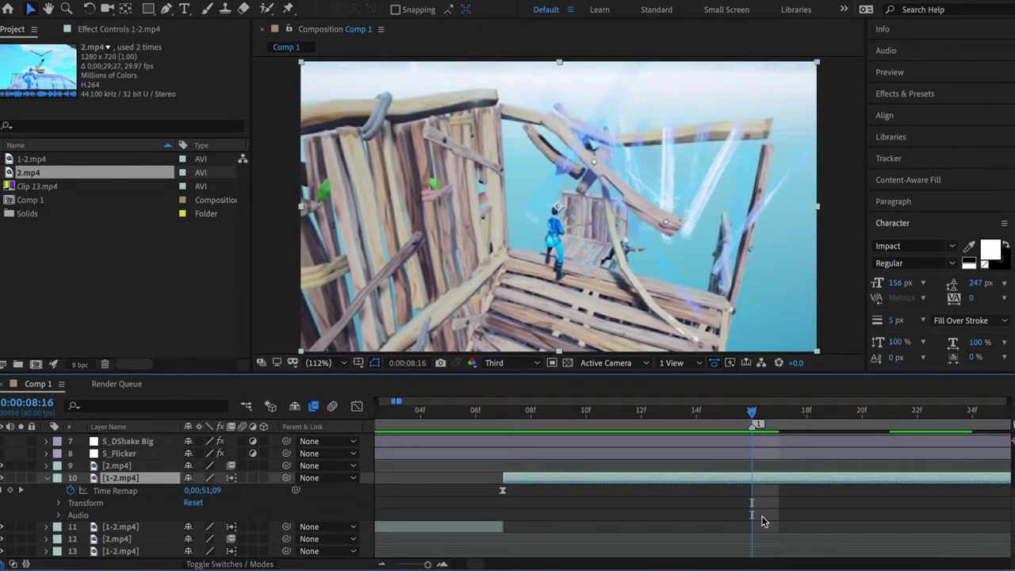
key(minus)
key(minus)
drag(854, 492, 760, 503)
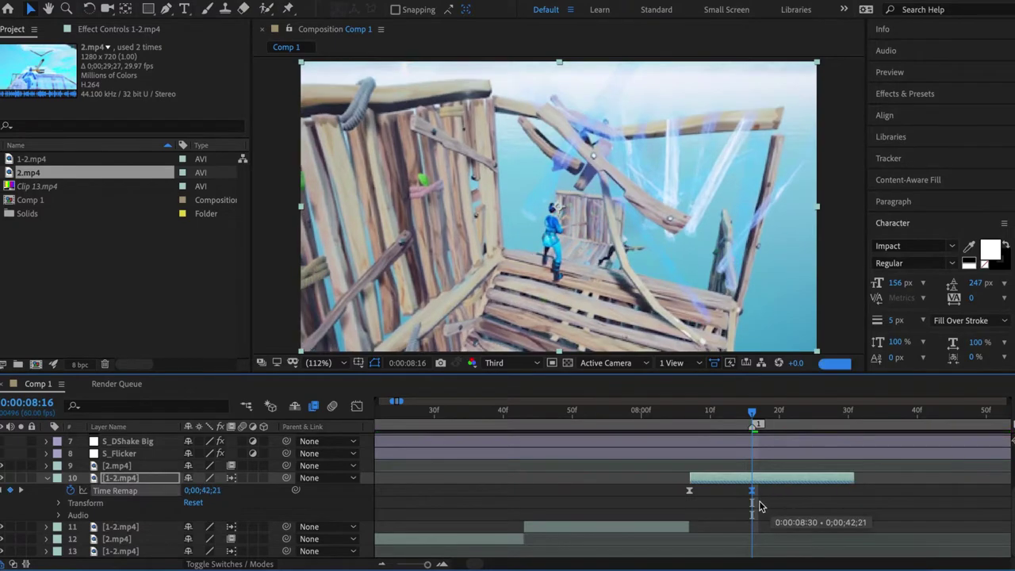
Step: Split the reversed clip at 0:00:08:16, delete the part after the marker, and preview the shortened section
click(763, 481)
key(ctrl+shift+d)
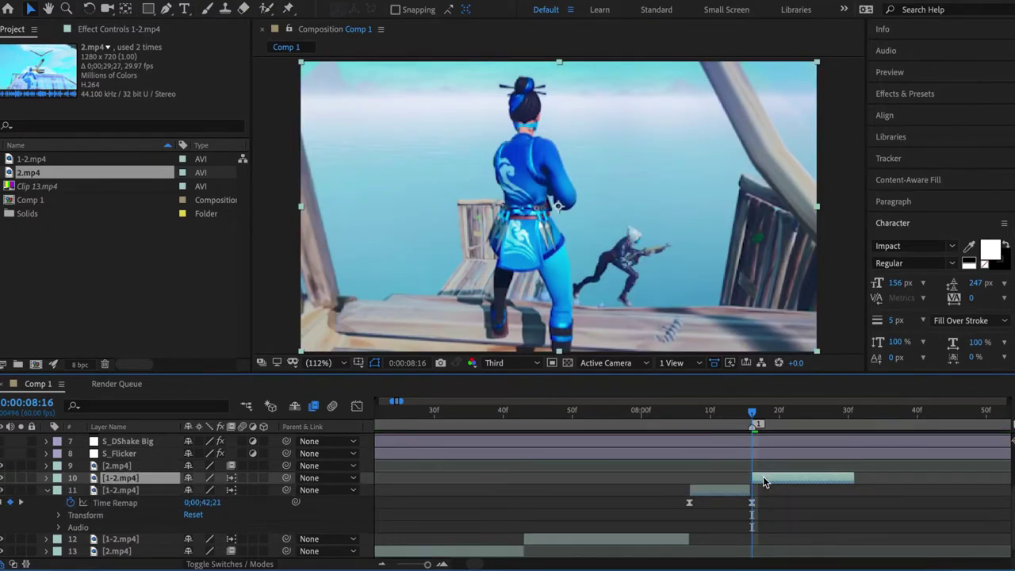
key(Delete)
drag(752, 413, 668, 442)
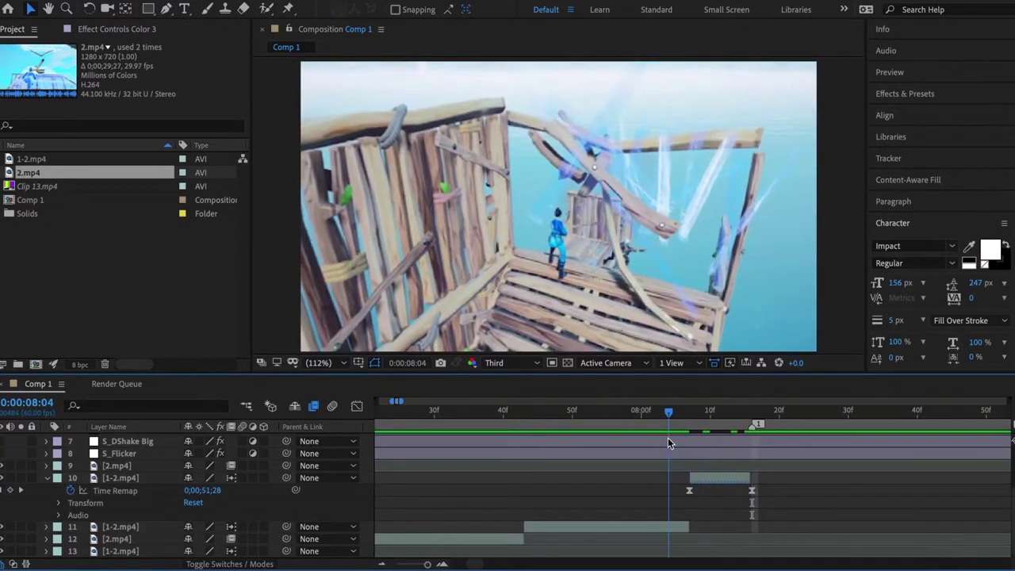
key(space)
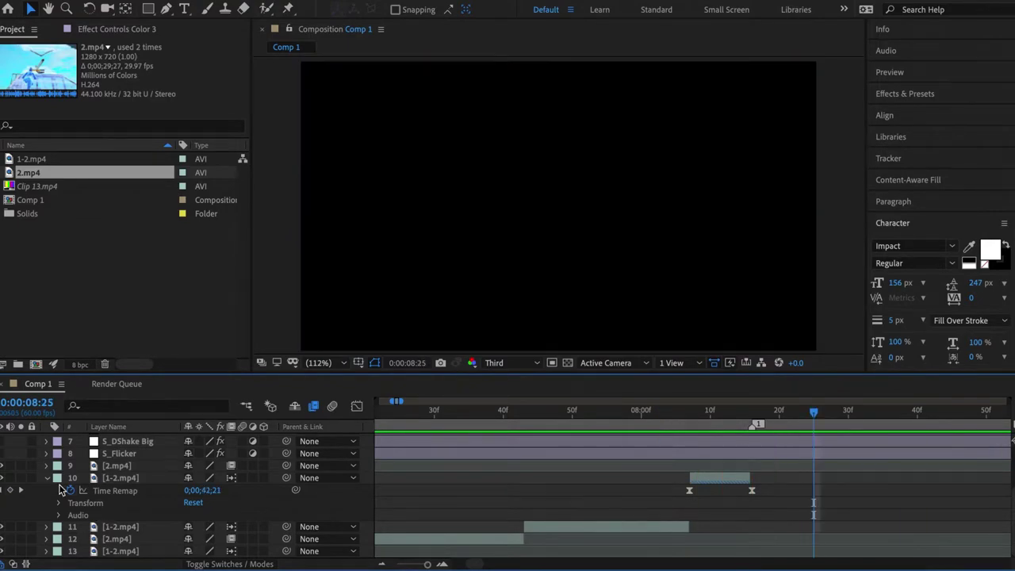
click(48, 479)
Step: Move the remaining long 1-2.mp4 clip to start at the 0:00:08:16 marker and place its layer directly above the reversed clip
scroll(493, 478, right, 3)
scroll(492, 480, down, 6)
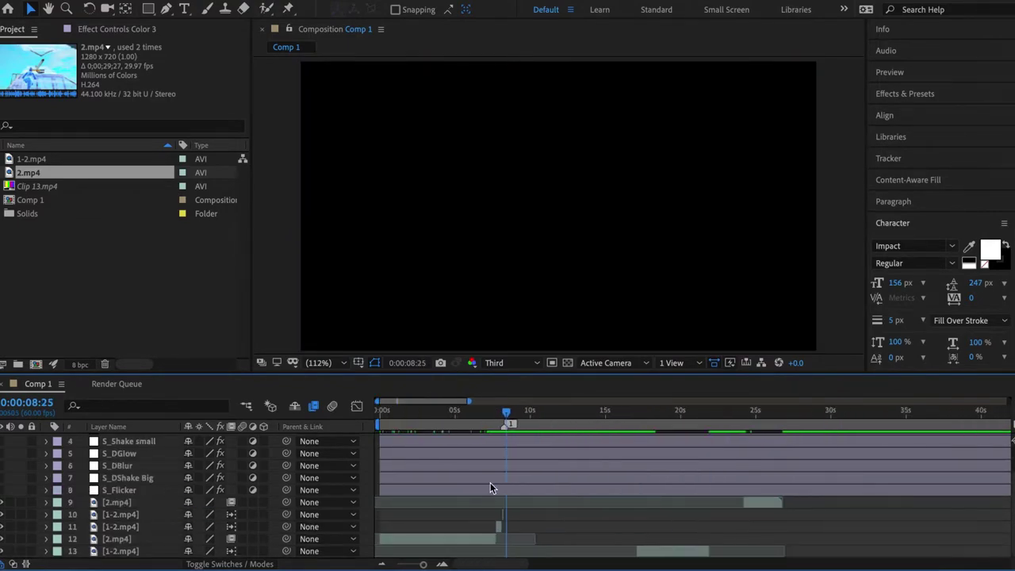
drag(670, 549, 538, 549)
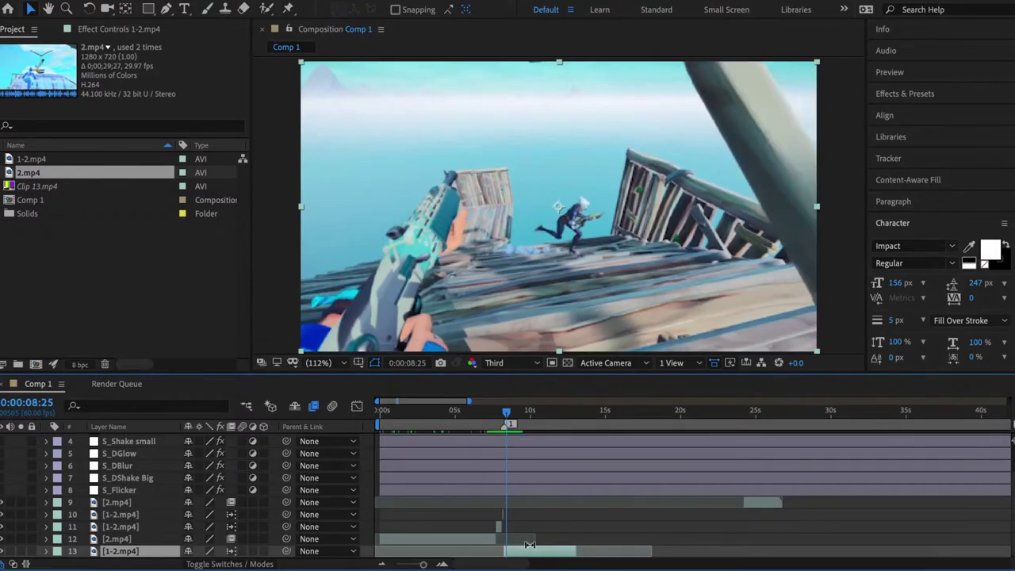
drag(126, 551, 132, 510)
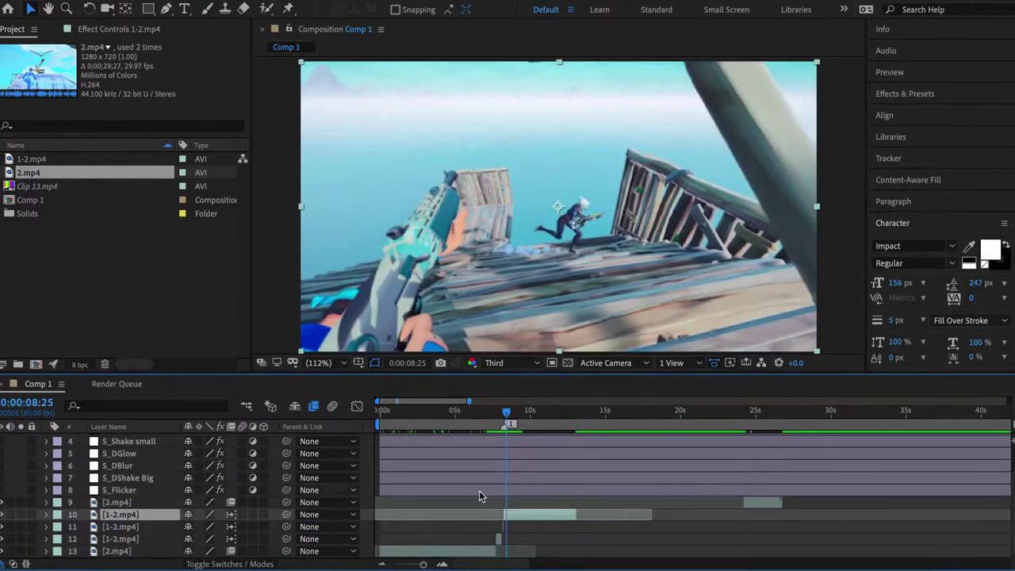
Step: Enable time remapping on the moved 1-2.mp4 clip and add a Time Remap keyframe at its start, 0:00:08:16
key(equal)
key(equal)
key(equal)
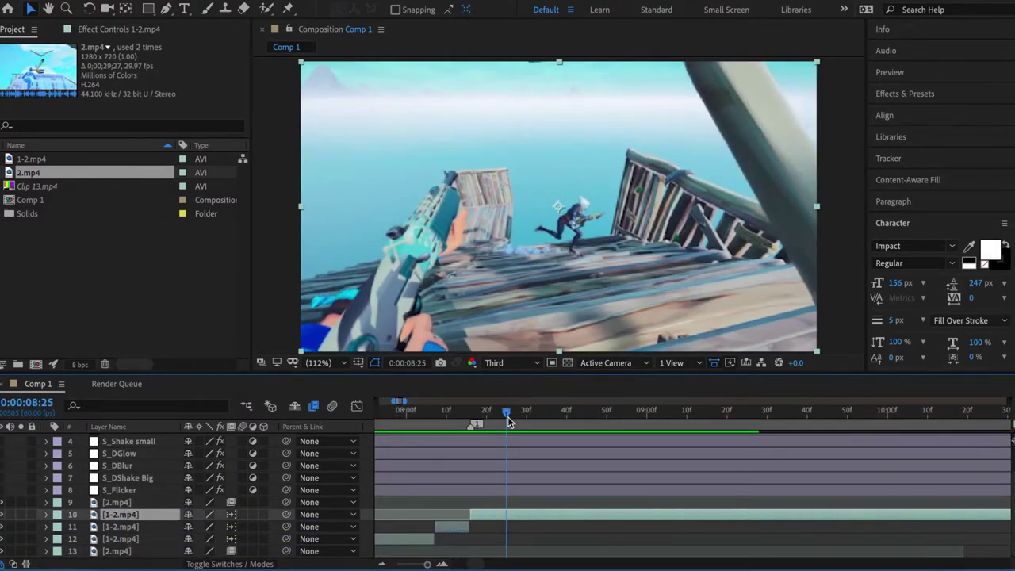
drag(508, 417, 474, 425)
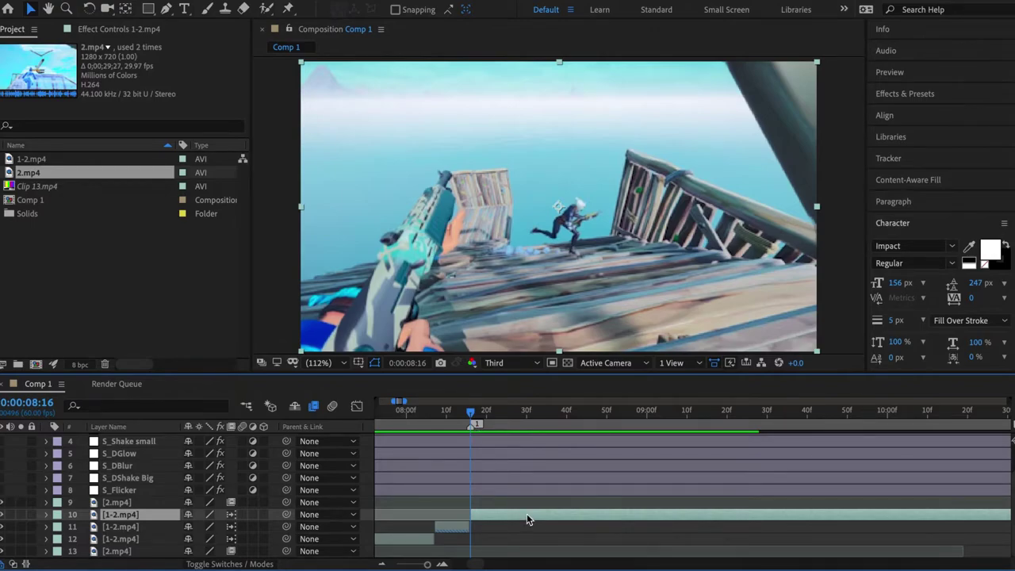
key(ctrl+alt+t)
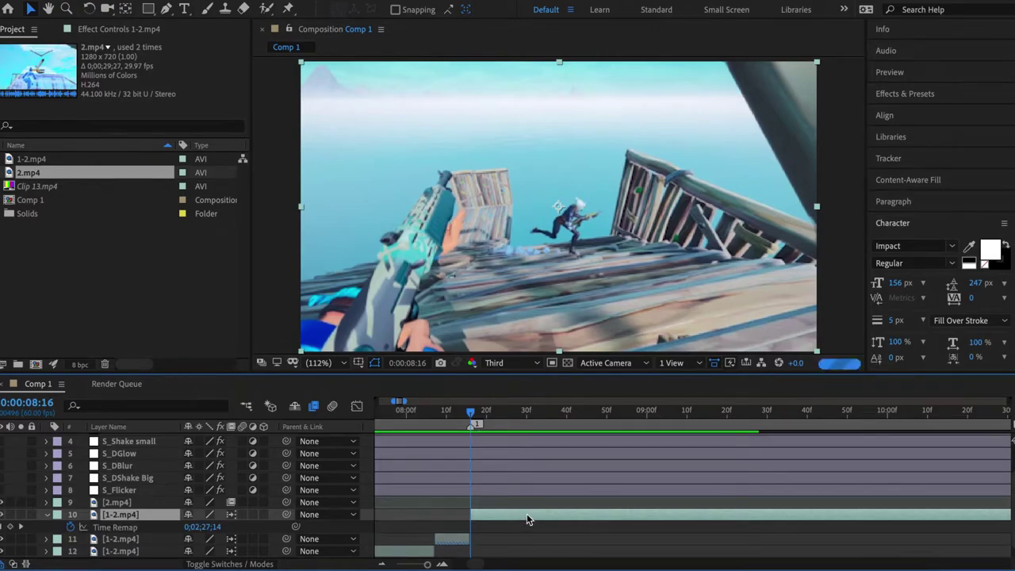
click(11, 527)
Step: Move the clip's second Time Remap keyframe to 0:00:08:55 and trim the clip's end to that time
key(minus)
key(minus)
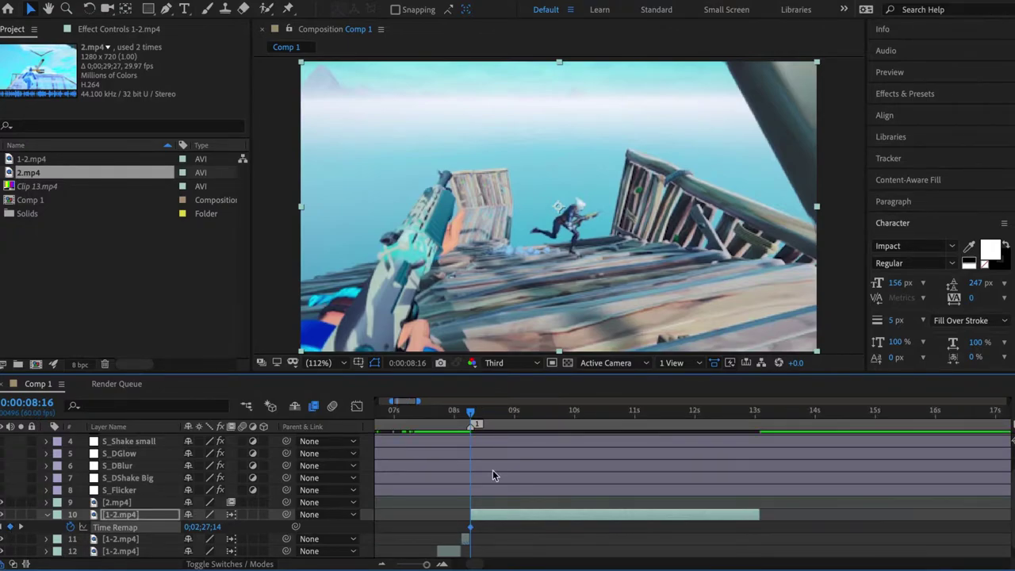
drag(474, 416, 505, 449)
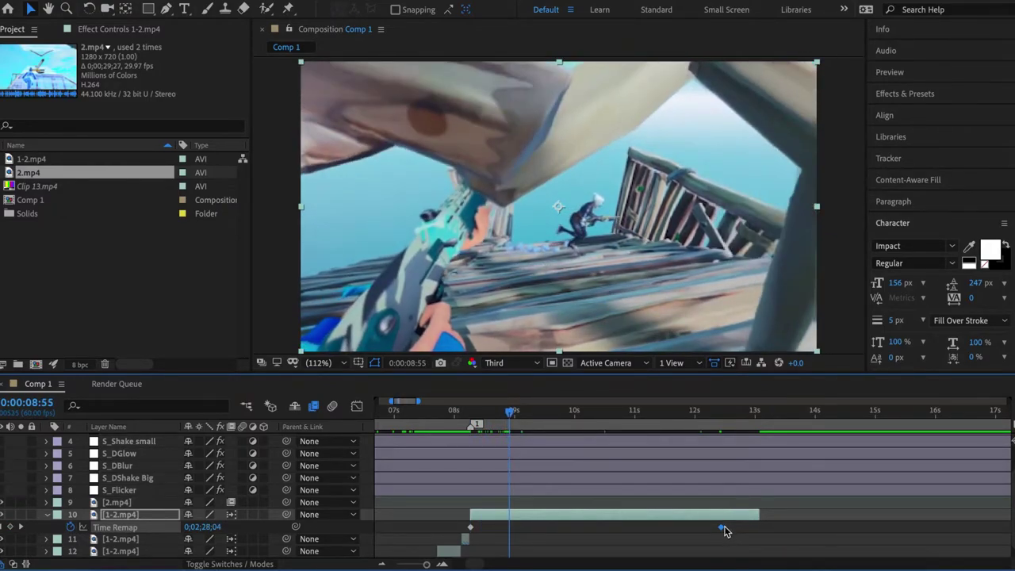
drag(724, 530, 513, 531)
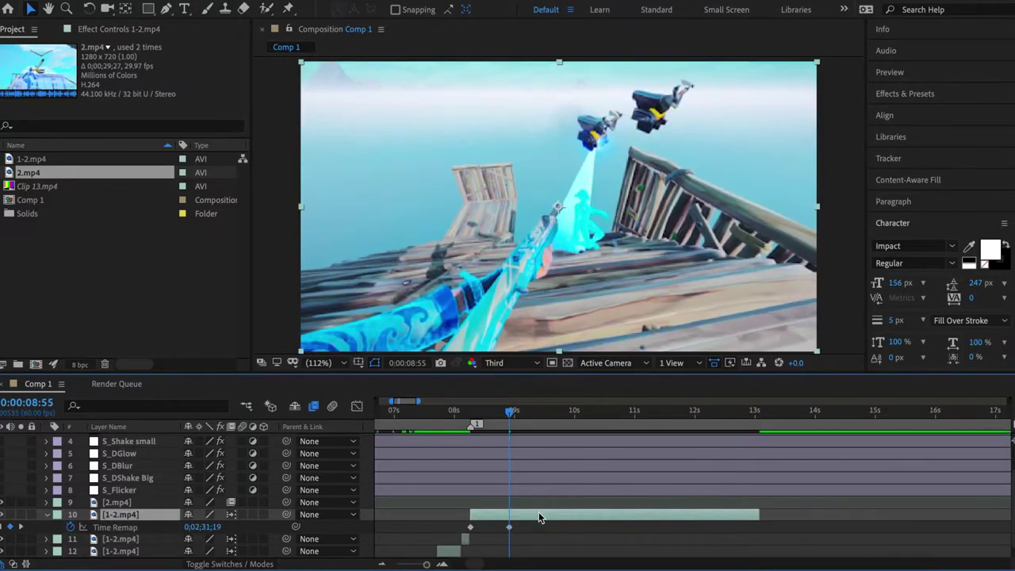
key(alt+bracketright)
Step: Easy-ease the clip's two Time Remap keyframes and show their curve in the Graph Editor
key(equal)
key(equal)
key(equal)
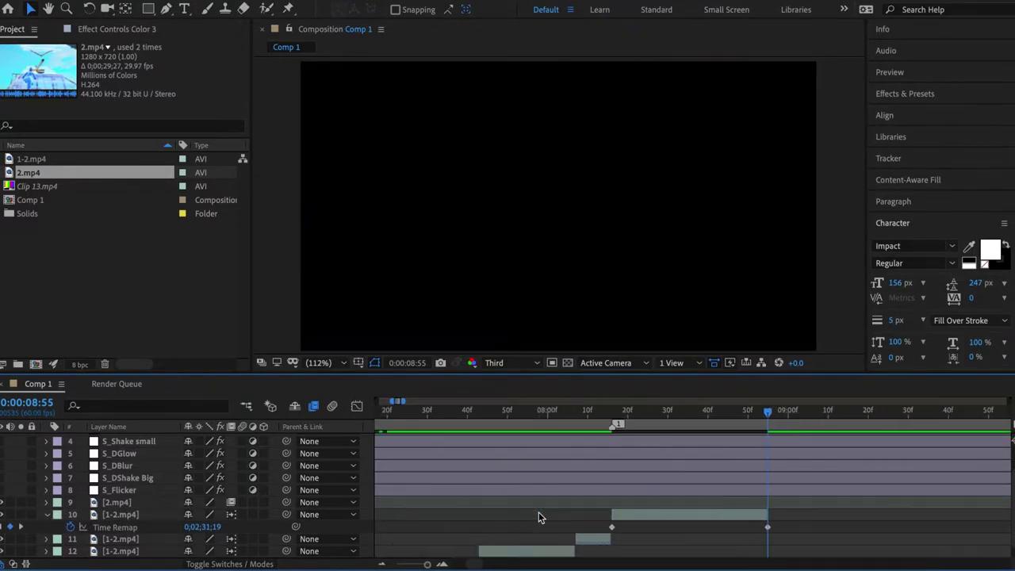
scroll(541, 517, left, 1)
click(793, 412)
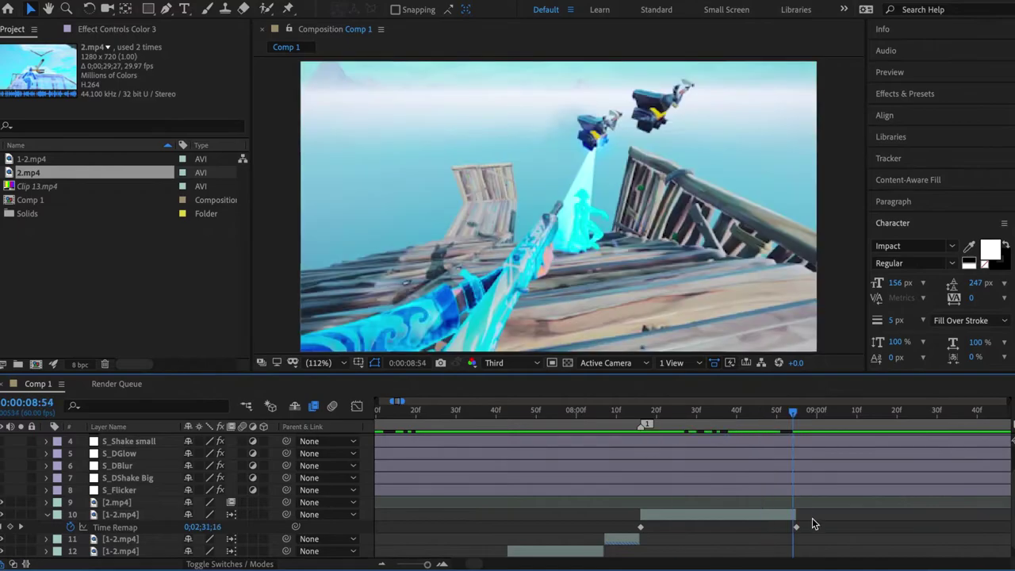
drag(815, 521, 622, 527)
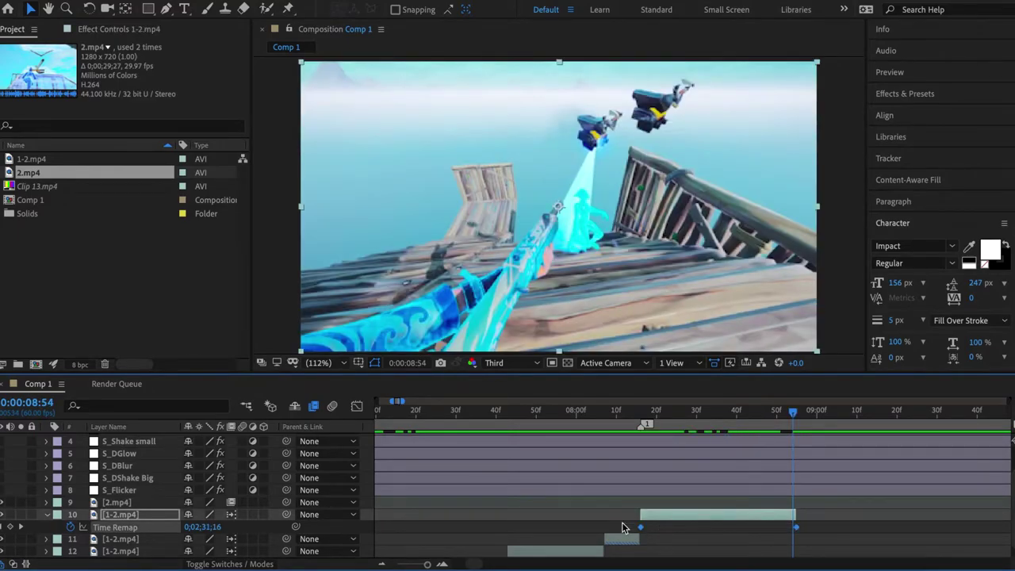
click(357, 406)
click(844, 494)
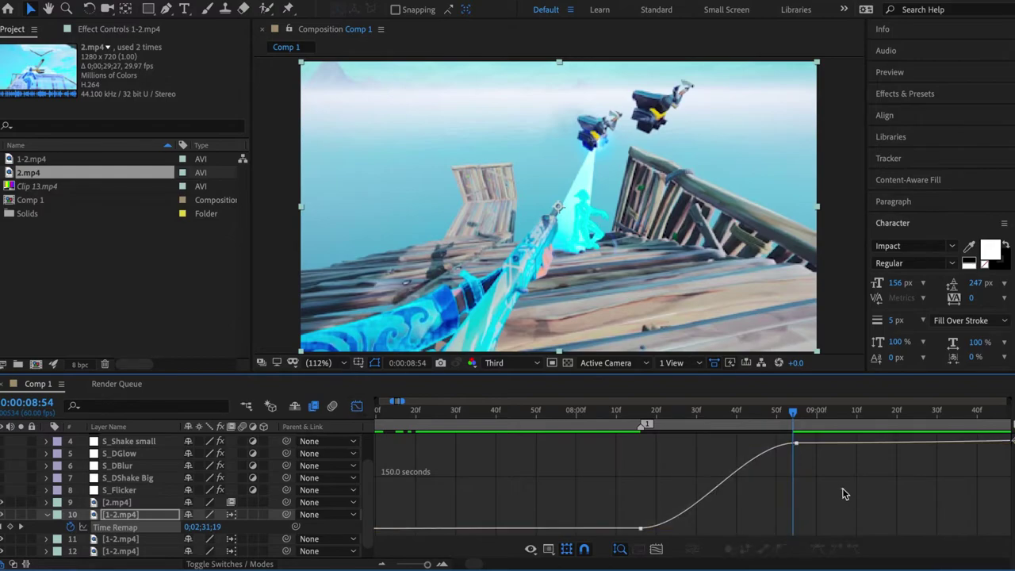
Step: Extend the first Time Remap keyframe's ease handle toward the second keyframe and play back the edit from 0:00:06:59
click(640, 527)
right_click(693, 531)
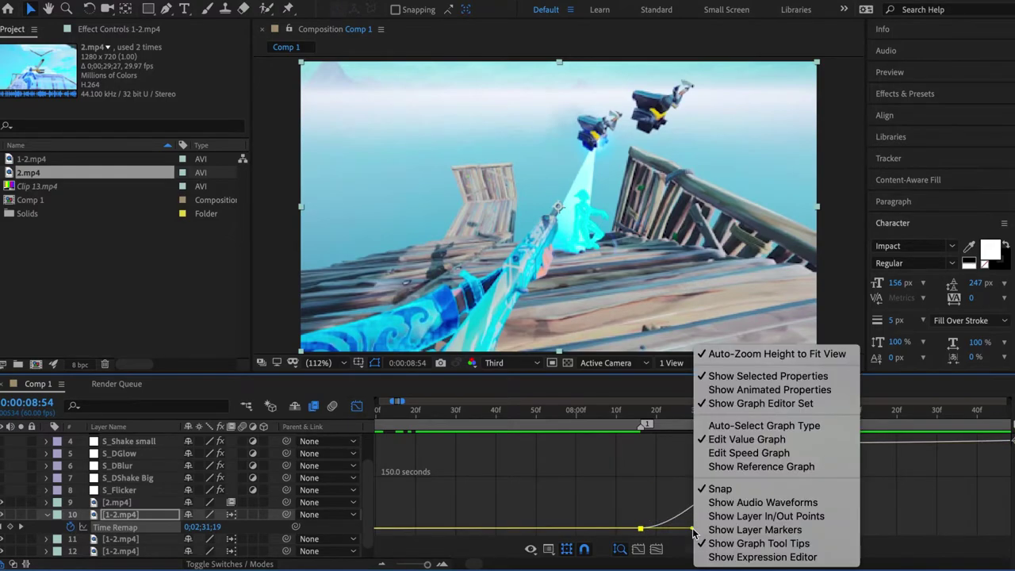
key(Escape)
drag(692, 530, 797, 520)
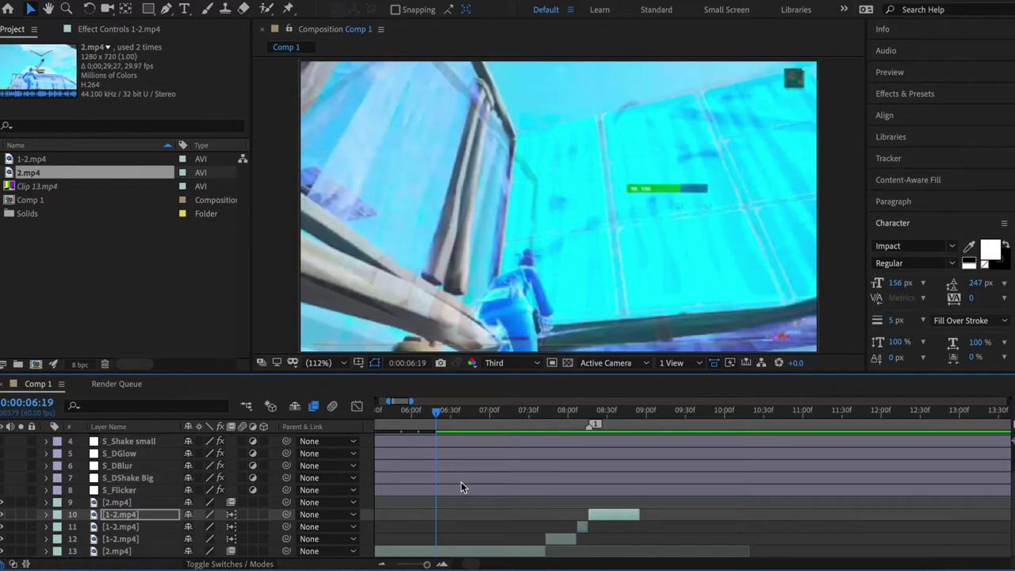
click(489, 415)
key(space)
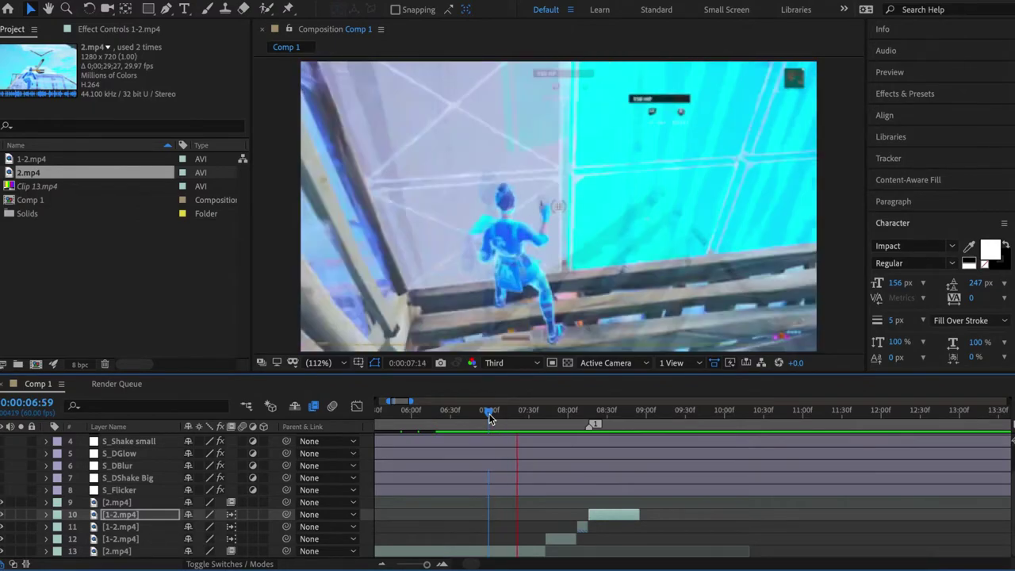
Step: Set the current time to 0:00:07:31 and apply the S_BlurMoCurves effect to the 2.mp4 clip ending before the short 1-2.mp4 clips
click(530, 415)
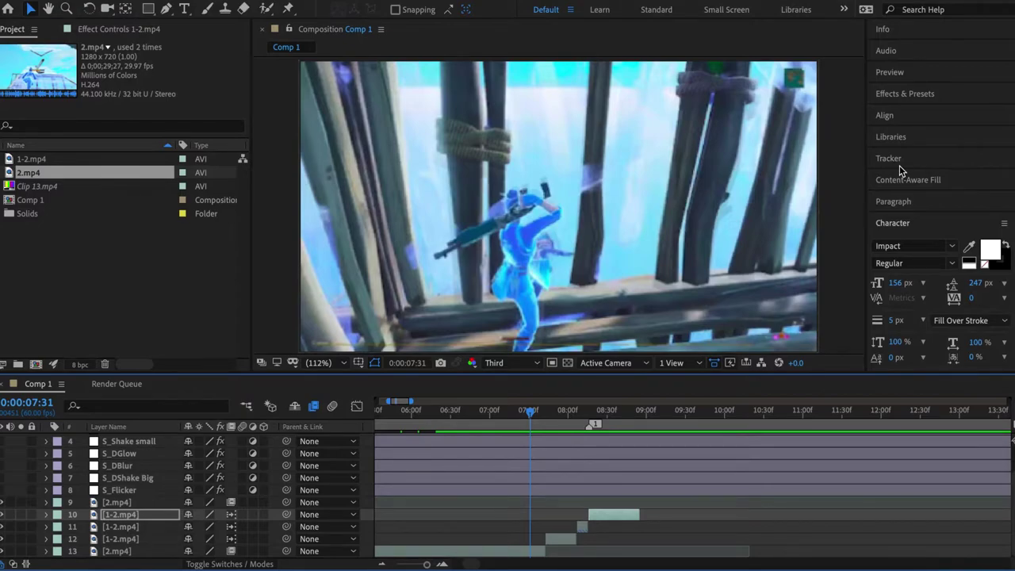
click(904, 94)
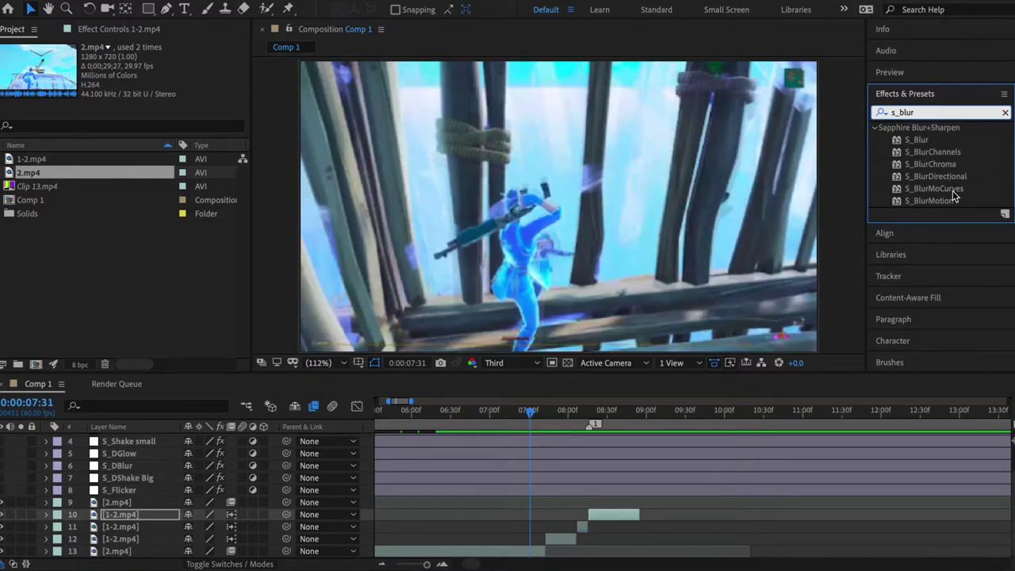
drag(952, 191, 529, 555)
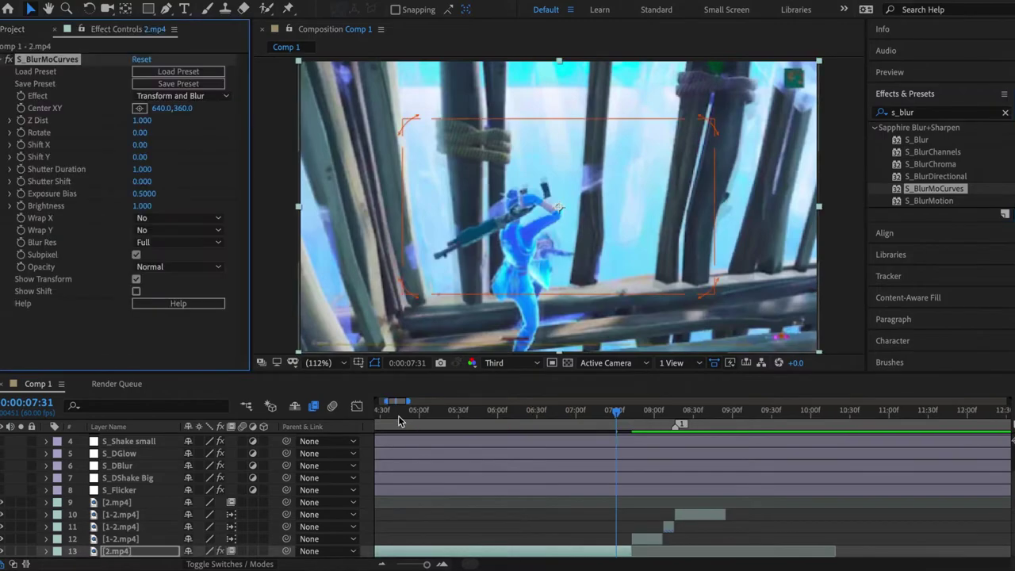
Step: Add a Z Dist keyframe at 0:00:07:31 and set Wrap X and Wrap Y to Reflect
click(20, 120)
click(157, 220)
click(163, 259)
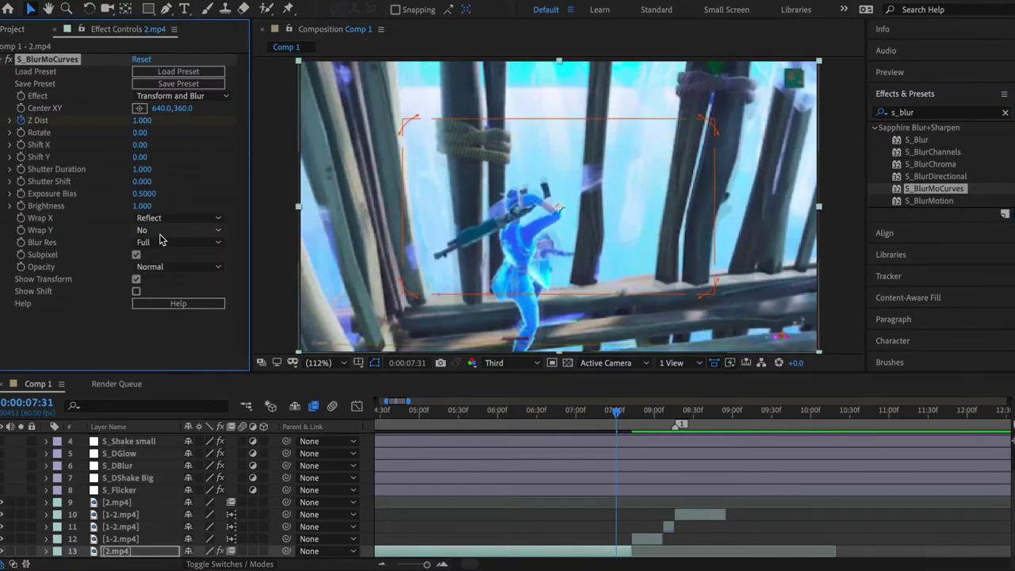
click(160, 234)
click(161, 274)
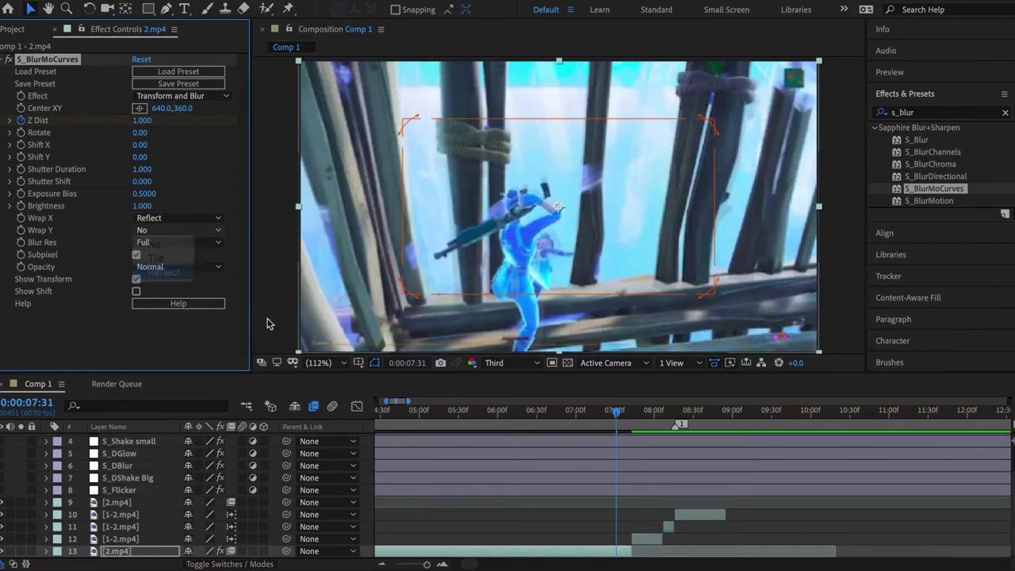
Step: Add a Z Dist keyframe of 1.1 at 0:00:07:42, at the end of the 2.mp4 clip
key(equal)
key(equal)
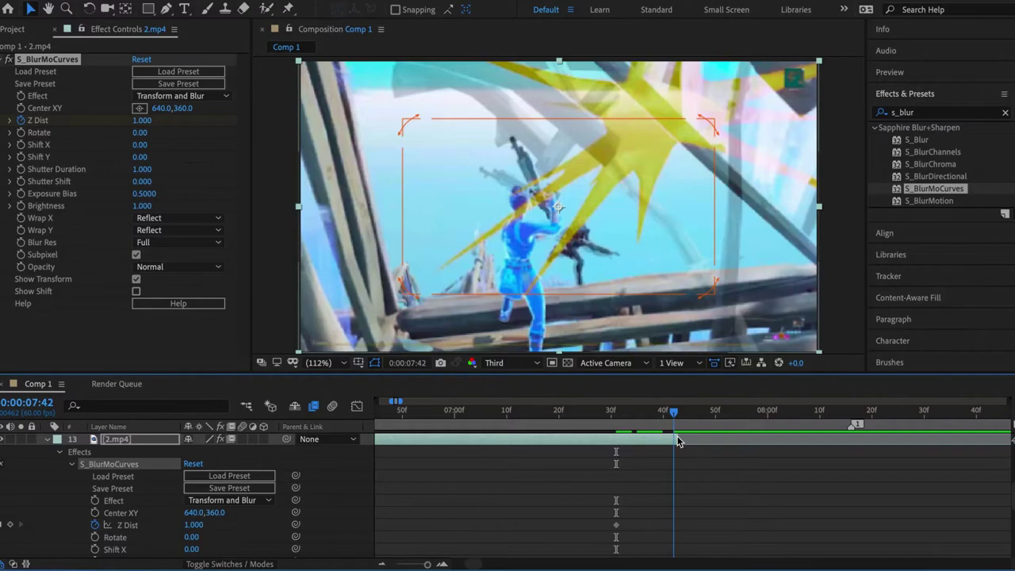
mouse_move(677, 439)
mouse_down()
mouse_move(715, 439)
mouse_move(673, 446)
mouse_up()
key(alt+bracketright)
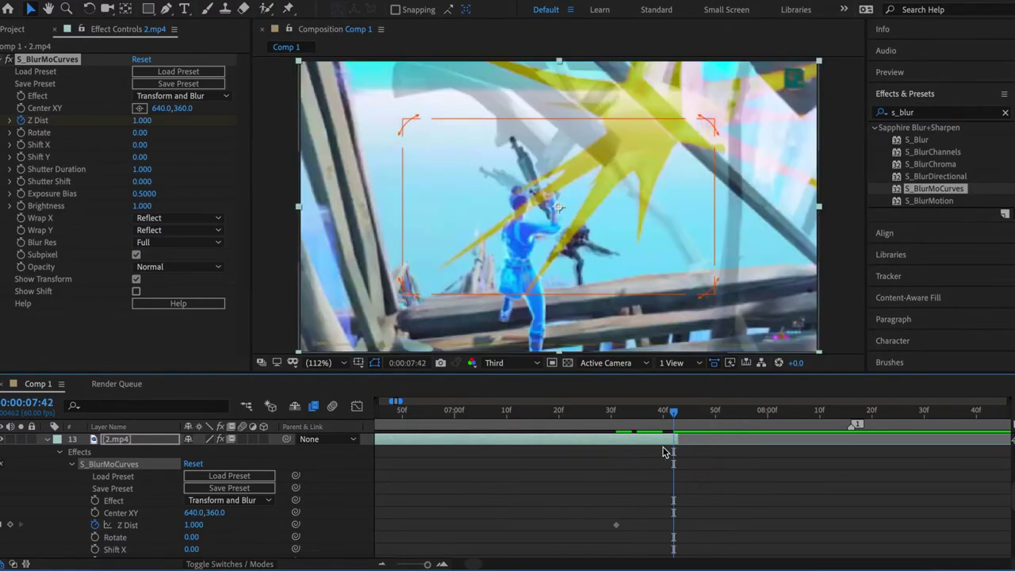
drag(142, 121, 146, 121)
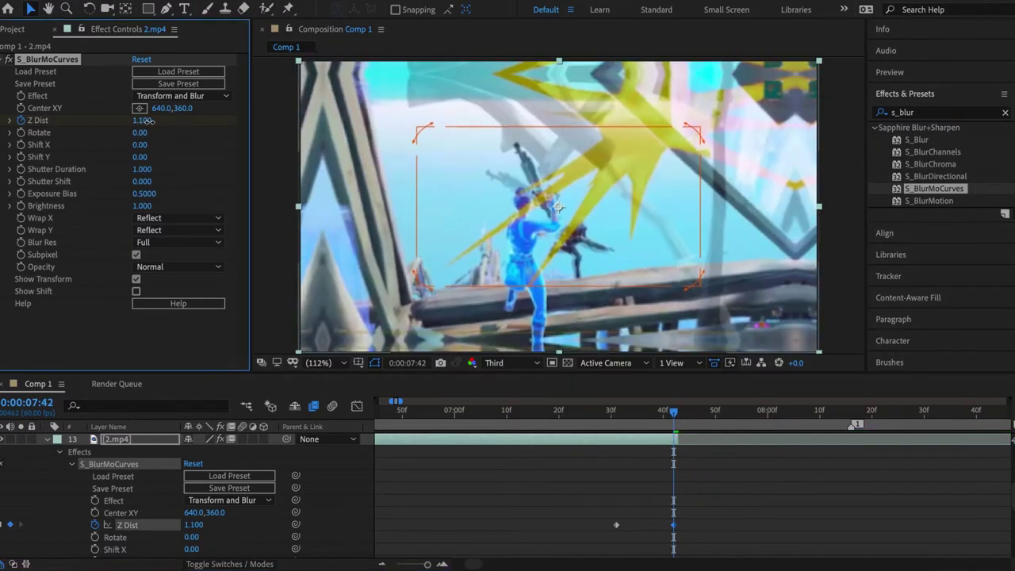
click(145, 121)
text(1)
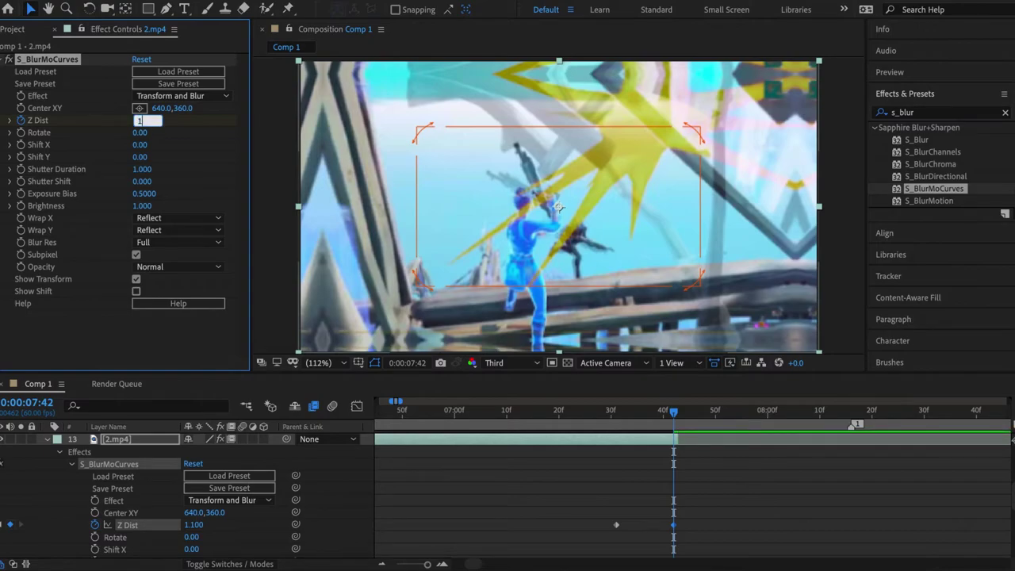
key(Return)
Step: Show the speed graph for both Z Dist keyframes of the 2.mp4 clip and extend the second keyframe's ease handle toward the first
drag(703, 536, 554, 497)
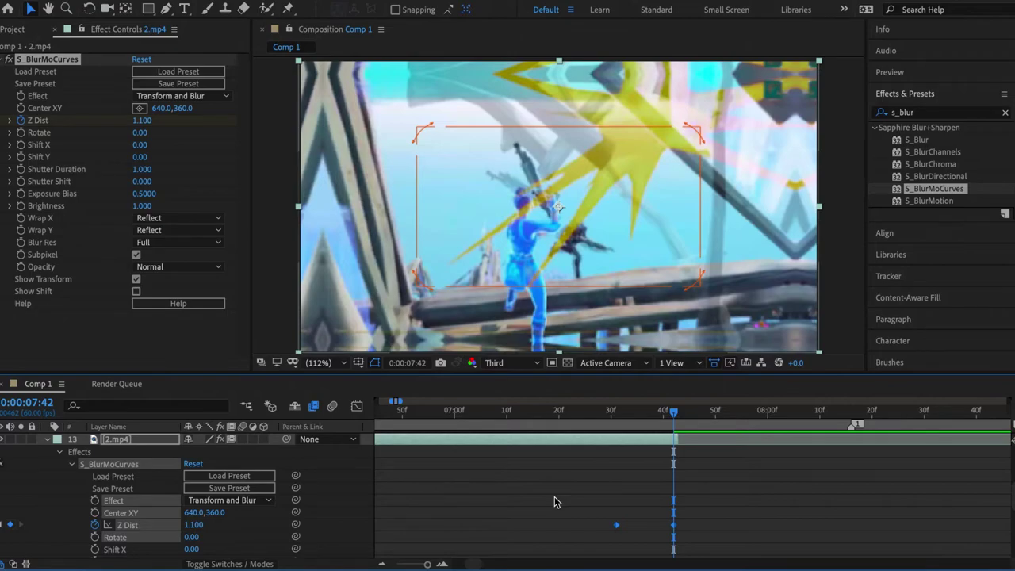
click(357, 406)
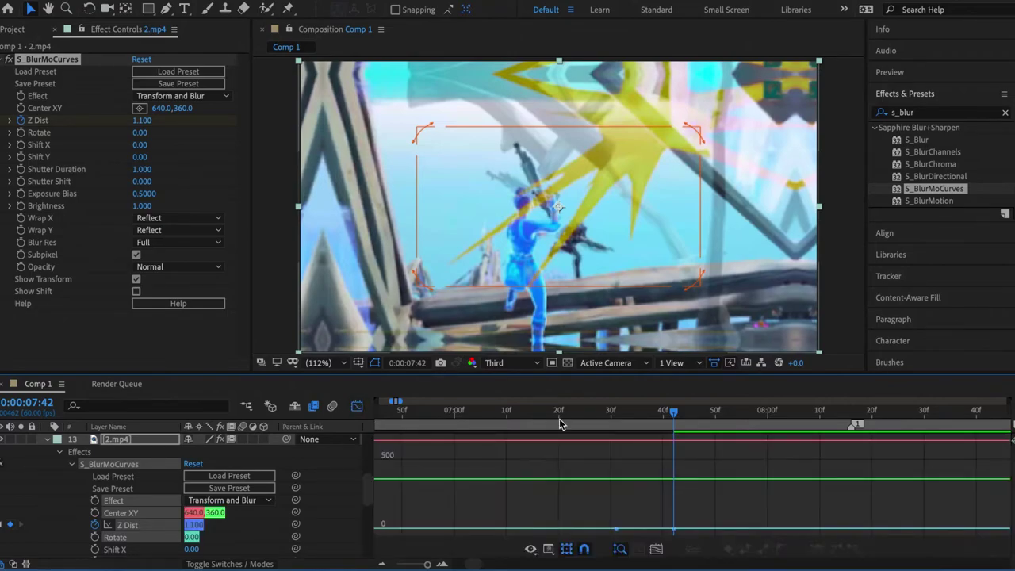
right_click(703, 471)
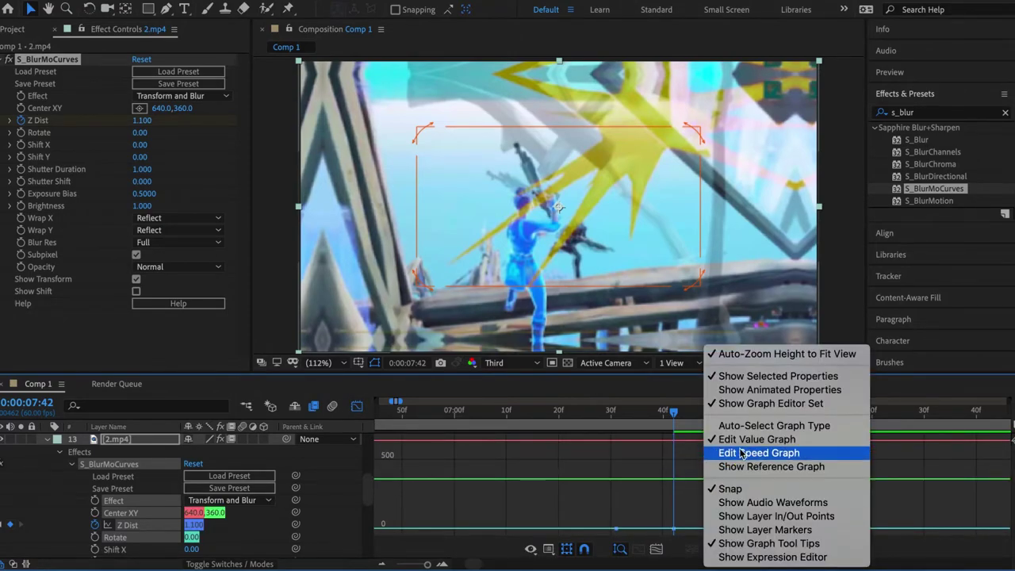
right_click(660, 465)
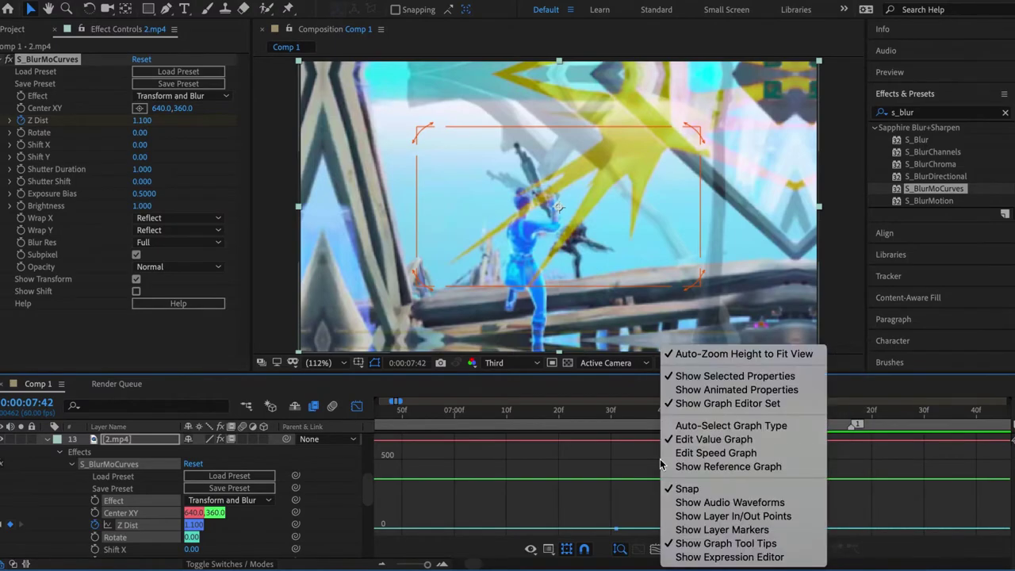
click(719, 453)
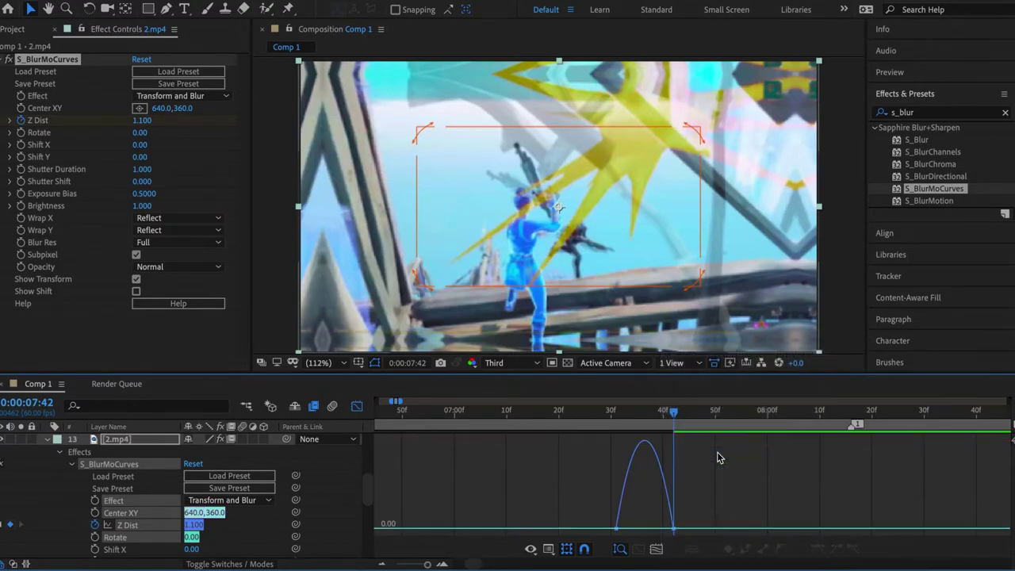
click(674, 528)
drag(673, 529, 647, 531)
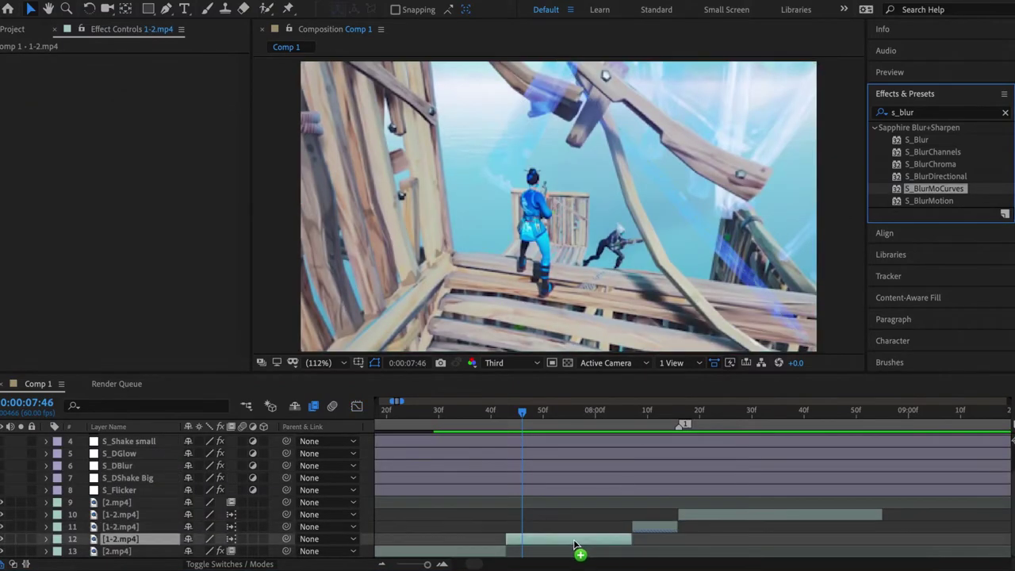
Step: Apply S_BlurMoCurves to the 1-2.mp4 clip on layer 12, with Z Dist keyframed at 0:00:07:46 and Wrap X and Wrap Y set to Reflect
click(574, 542)
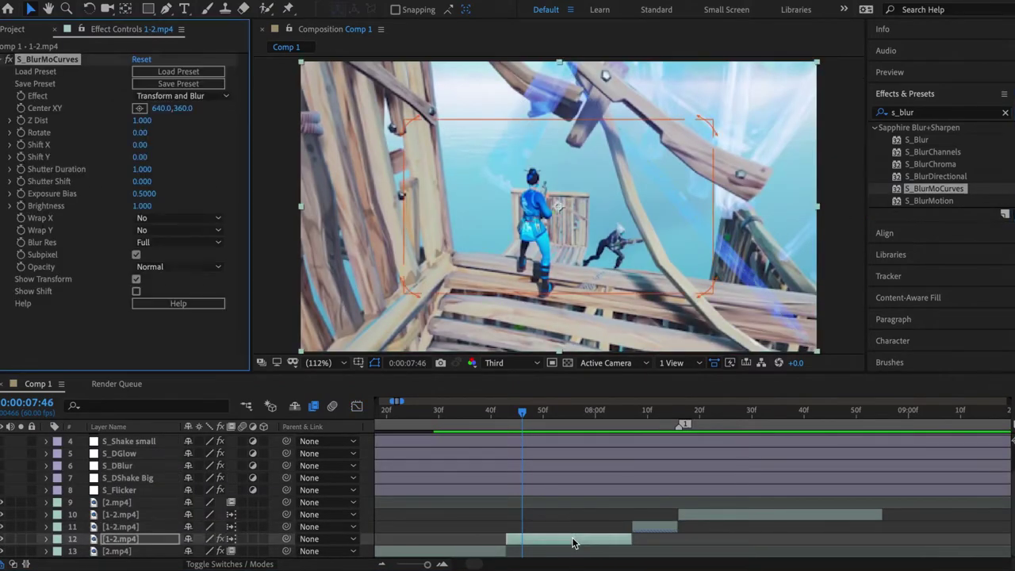
click(11, 121)
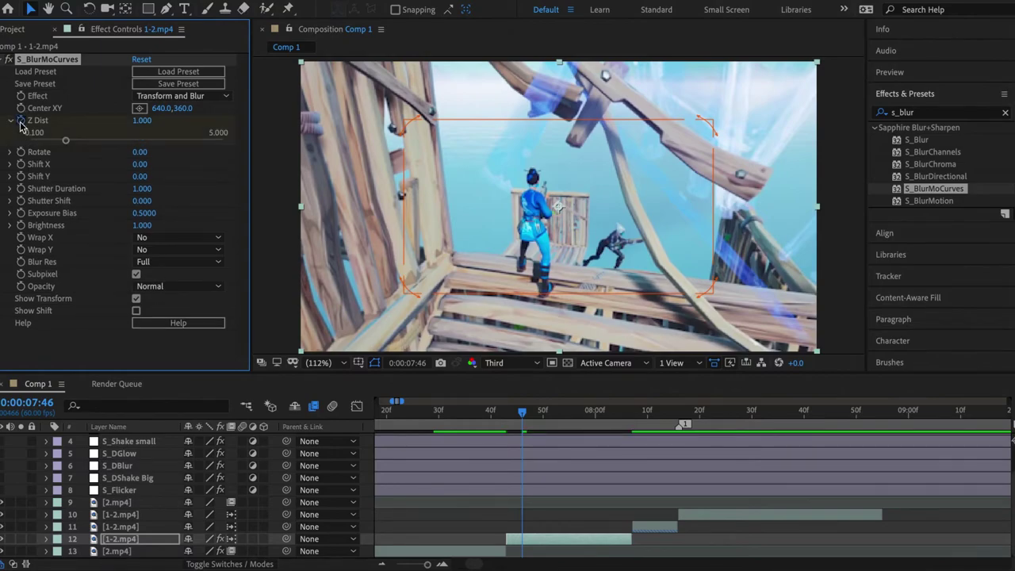
click(166, 237)
click(158, 280)
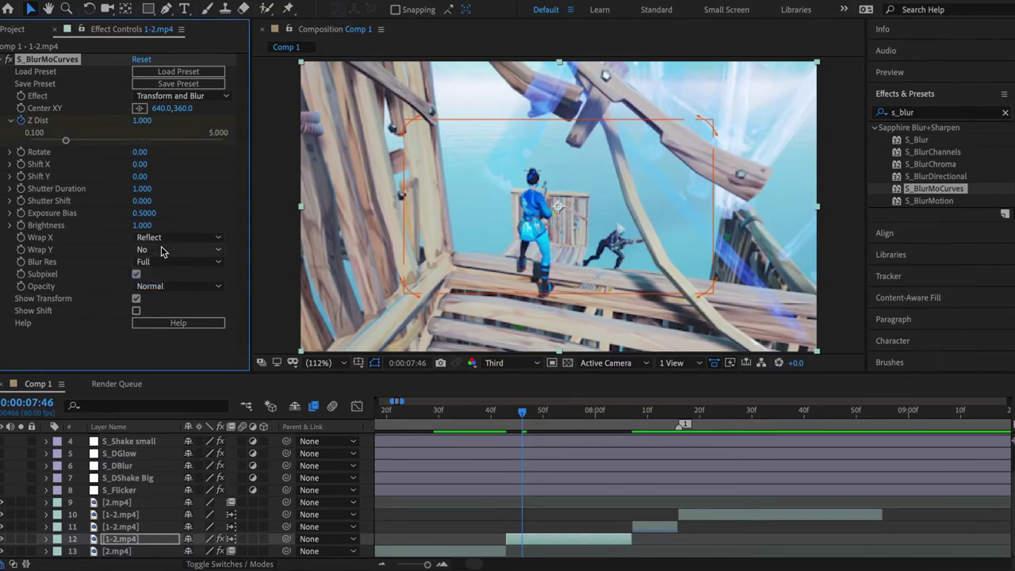
click(161, 250)
click(165, 291)
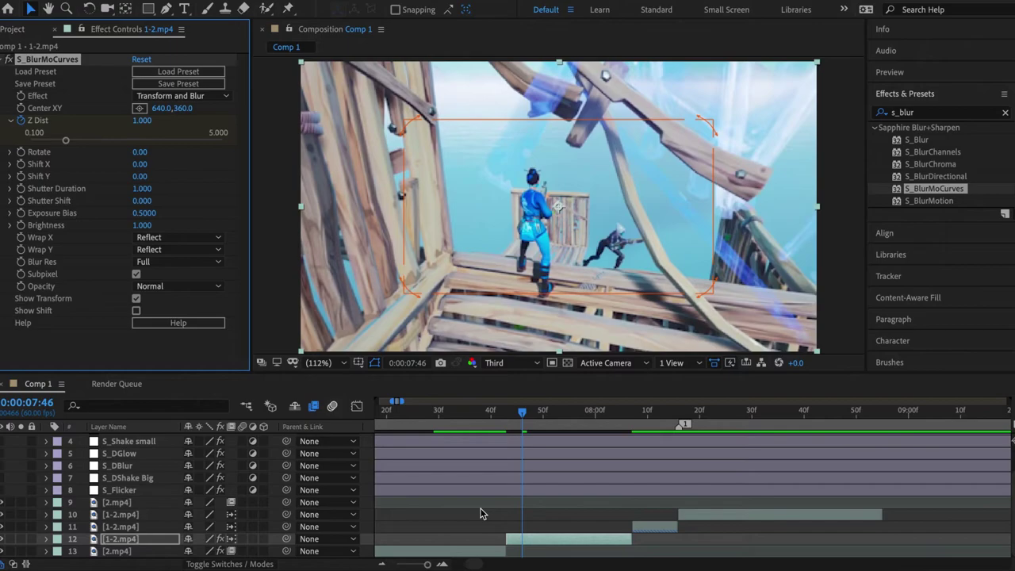
Step: Replace the layer 12 clip's Z Dist keyframe with one of 1.0 at 0:00:07:48 and add one of 0.75 at 0:00:07:43
click(46, 538)
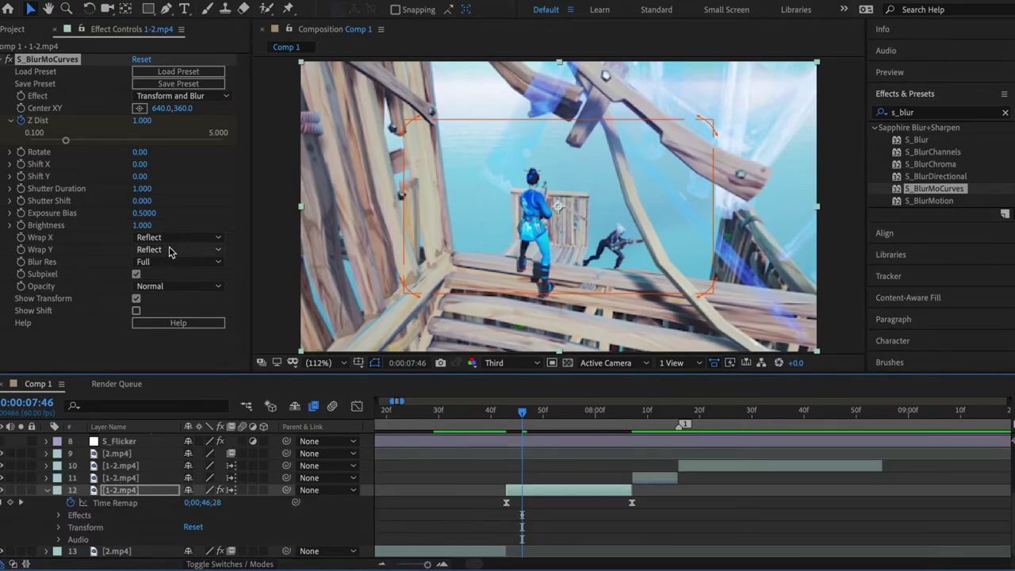
click(59, 515)
click(72, 528)
scroll(442, 535, down, 3)
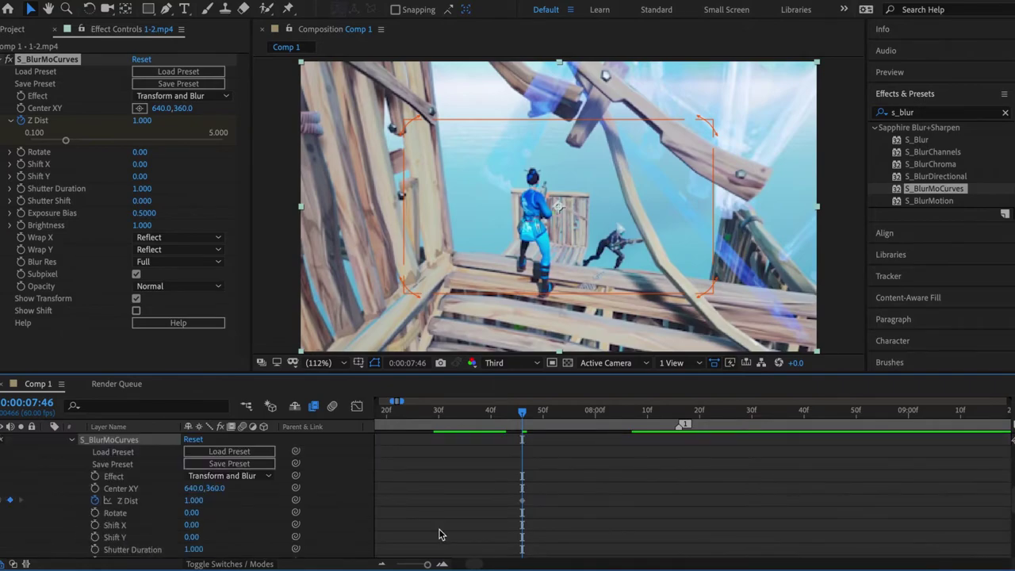
scroll(451, 534, up, 1)
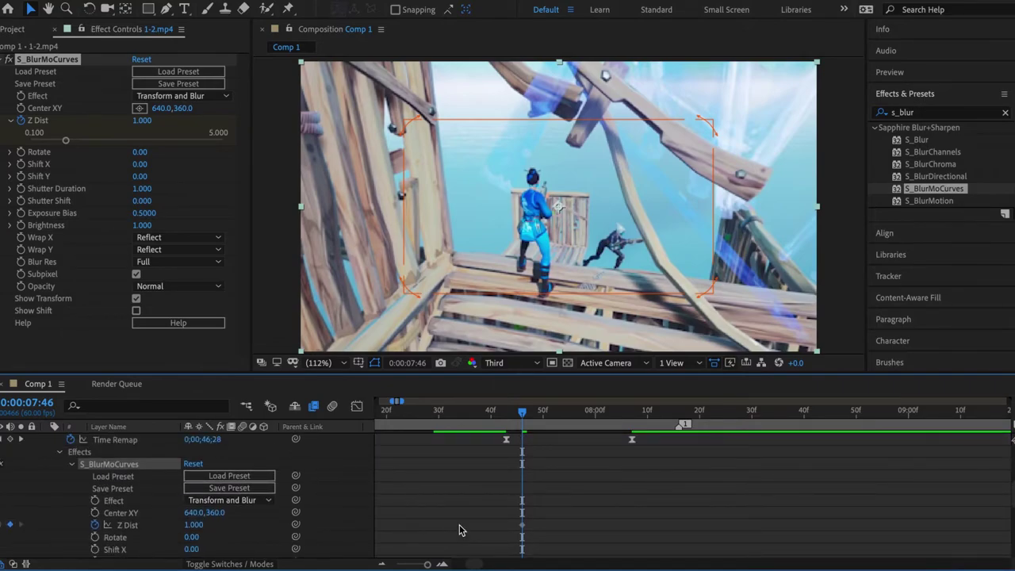
scroll(462, 530, up, 1)
key(equal)
drag(525, 416, 520, 416)
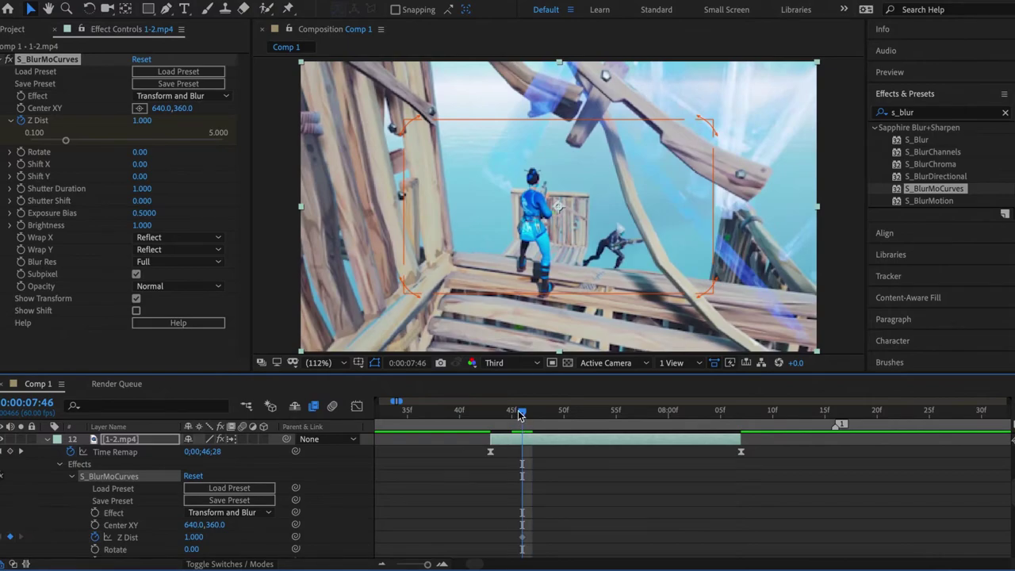
click(522, 539)
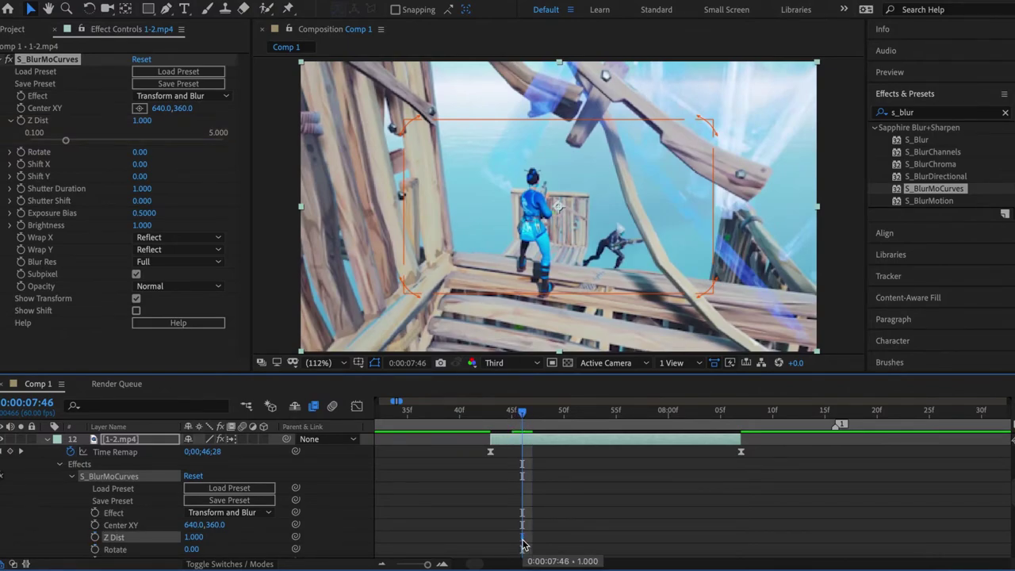
click(96, 537)
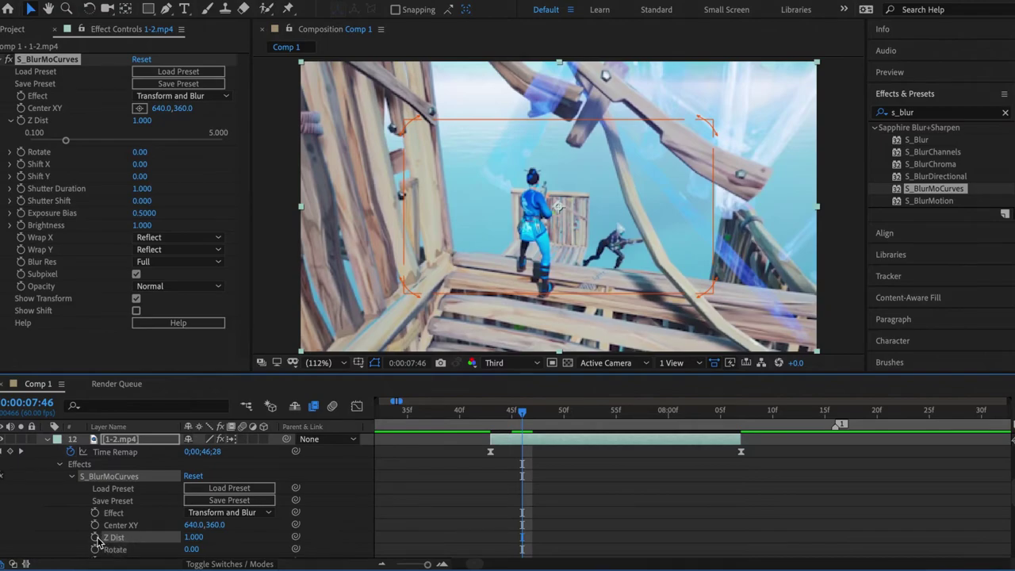
click(96, 537)
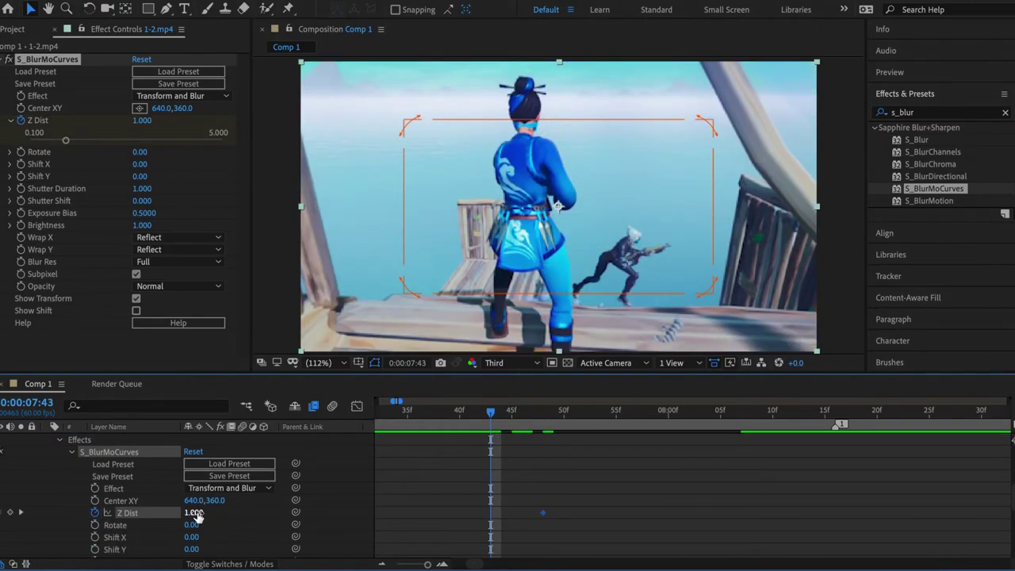
drag(197, 515, 185, 514)
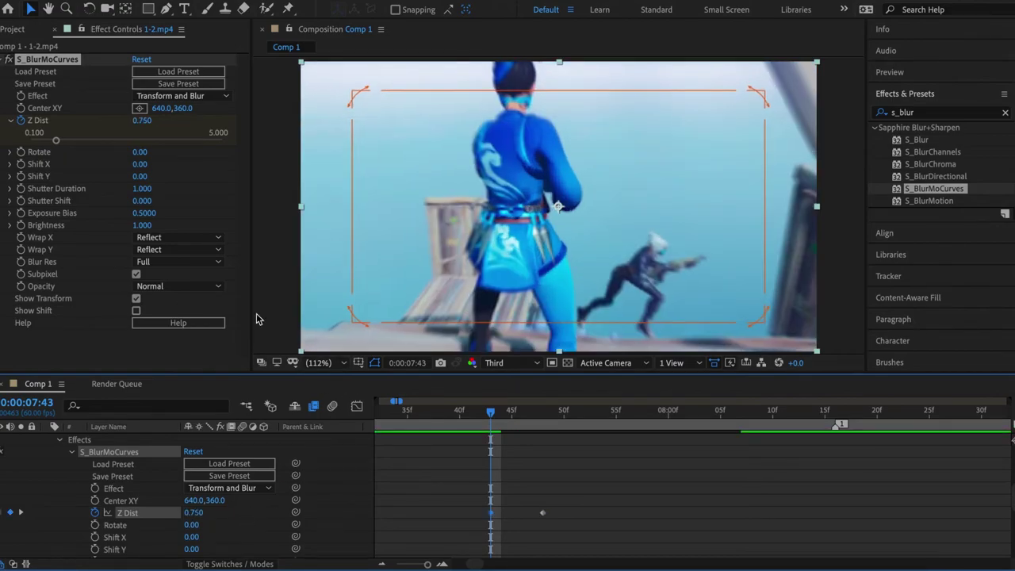
Step: Extend the second Z Dist keyframe's ease handle to the first in the layer 12 speed graph and play back the edit from 0:00:06:49
drag(563, 535, 451, 492)
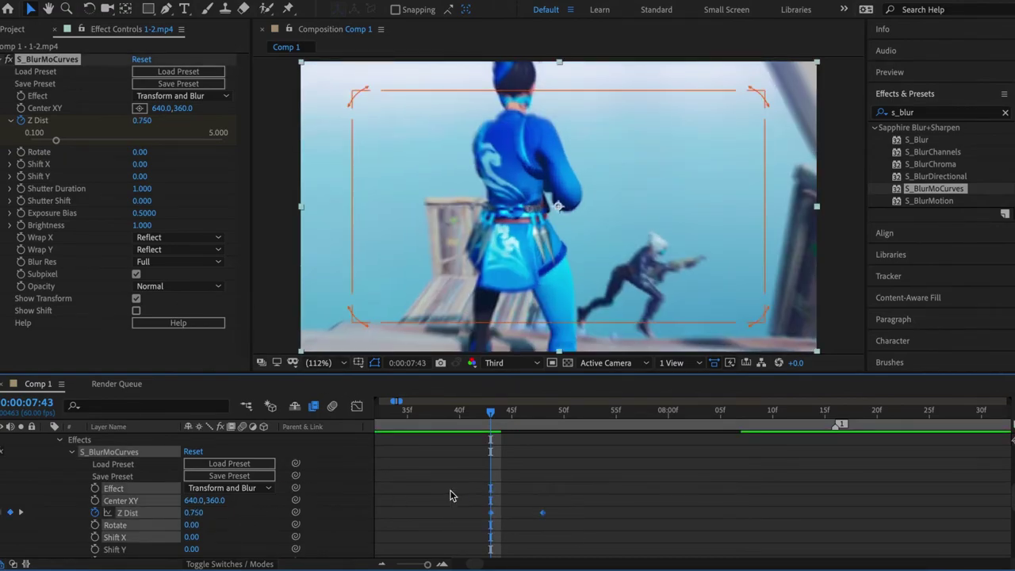
click(356, 406)
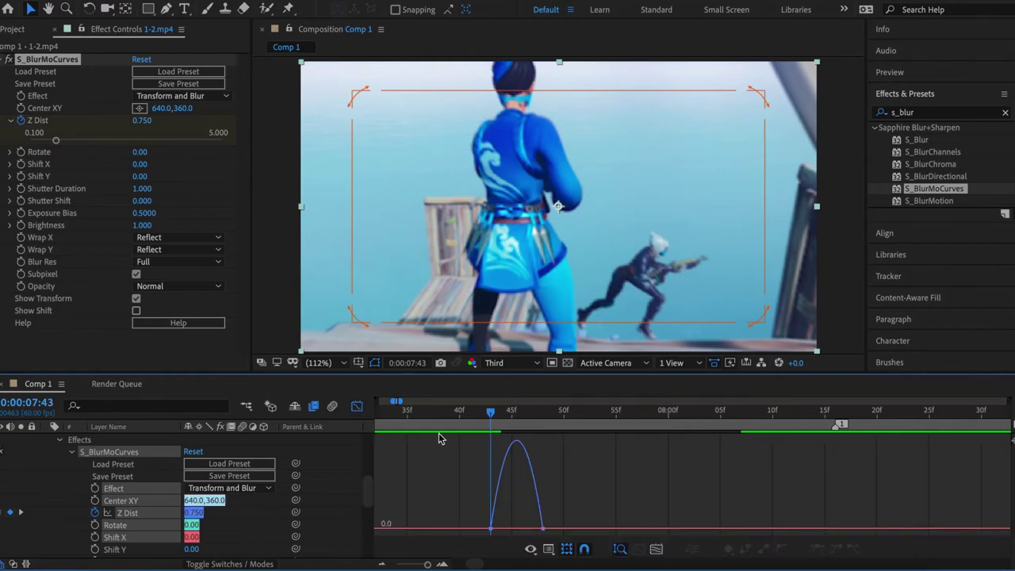
click(543, 529)
drag(525, 529, 491, 533)
click(496, 532)
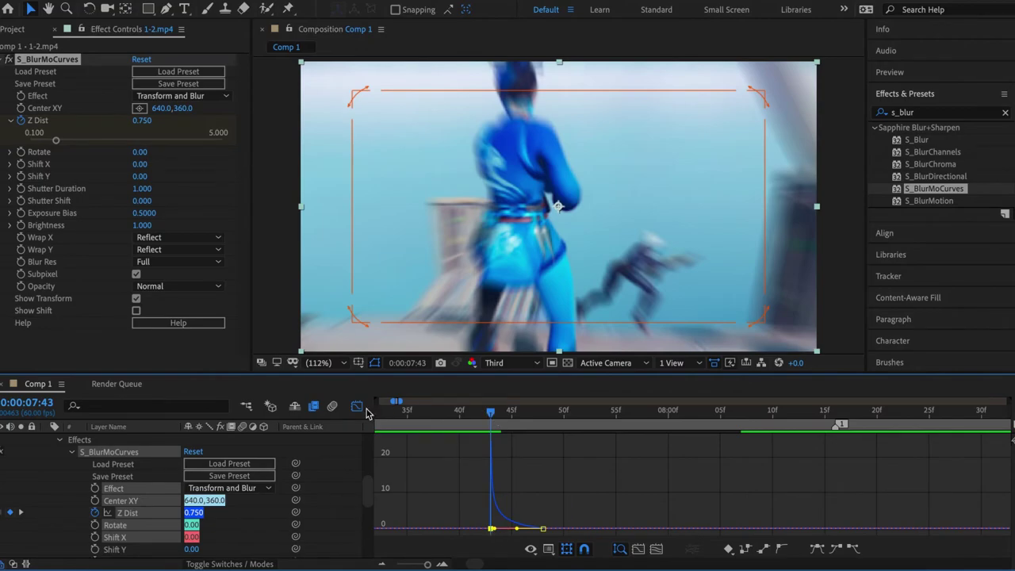
click(357, 406)
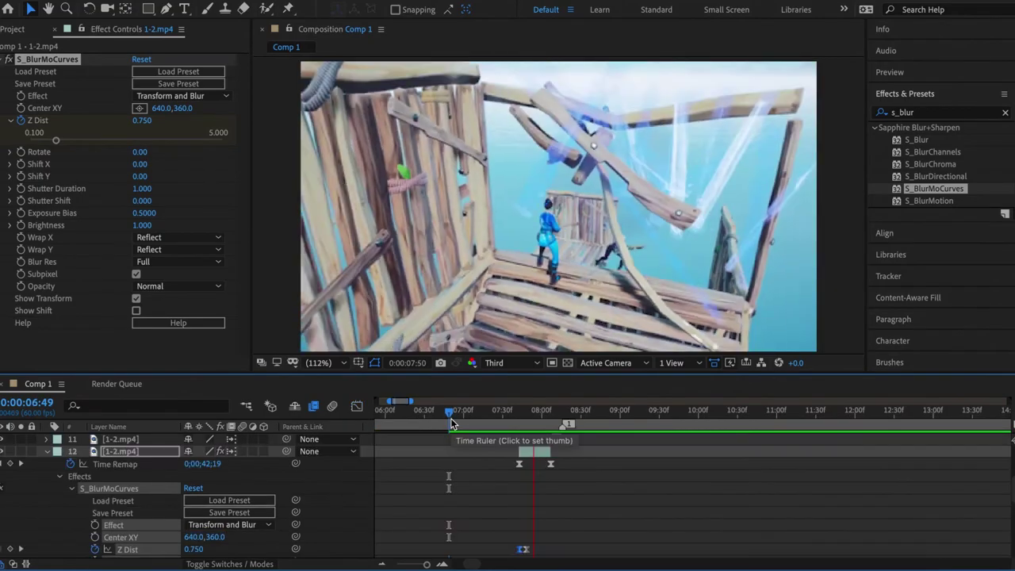
drag(449, 415, 492, 474)
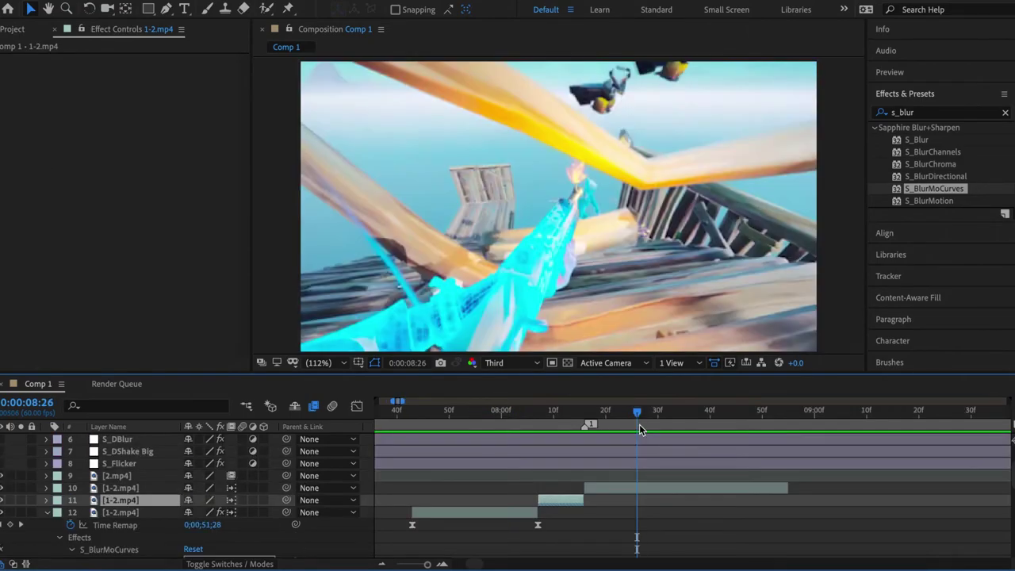